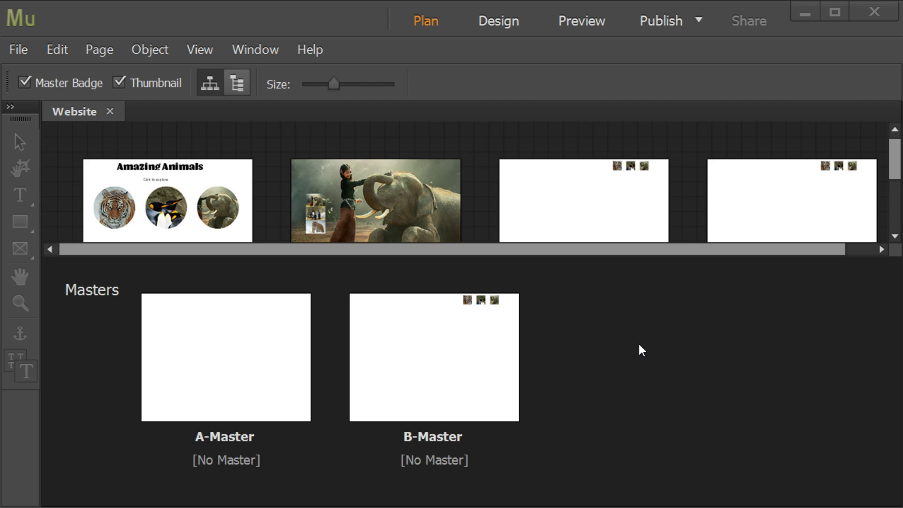
# Open the B-Master page for editing.
pyautogui.moveTo(601, 200)
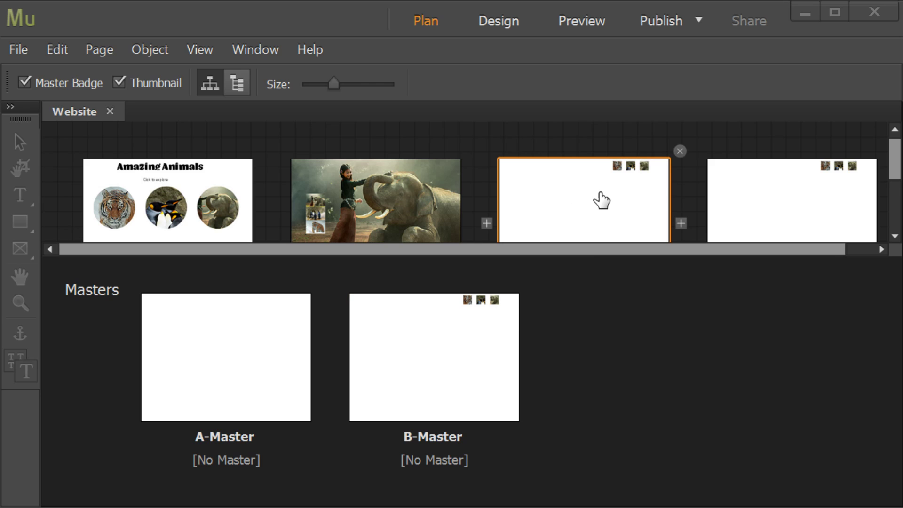
pyautogui.moveTo(436, 359)
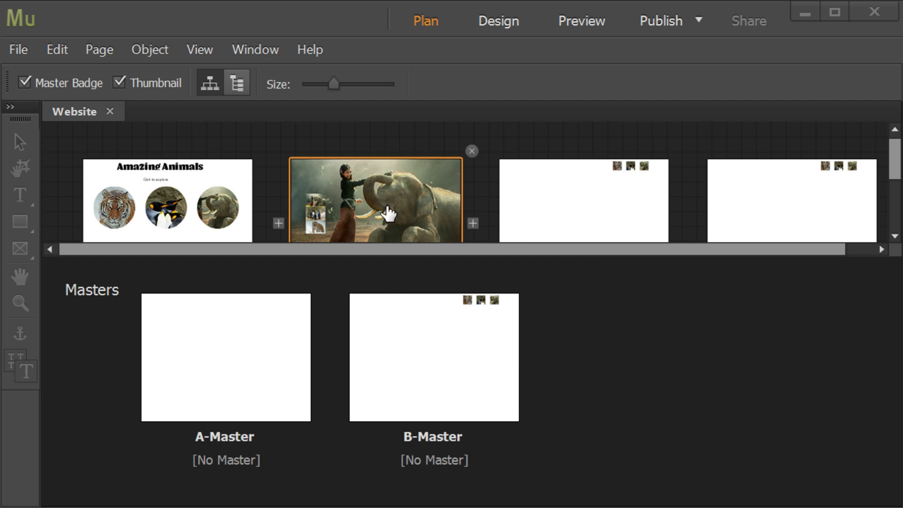
pyautogui.doubleClick(418, 404)
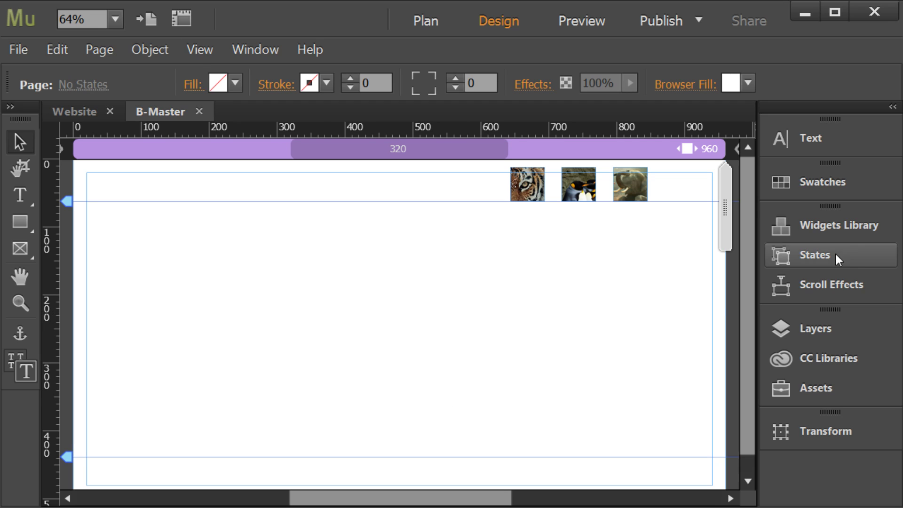
# Place a Vertical menu widget from the Widgets Library on the left side of the B-Master page.
pyautogui.click(842, 224)
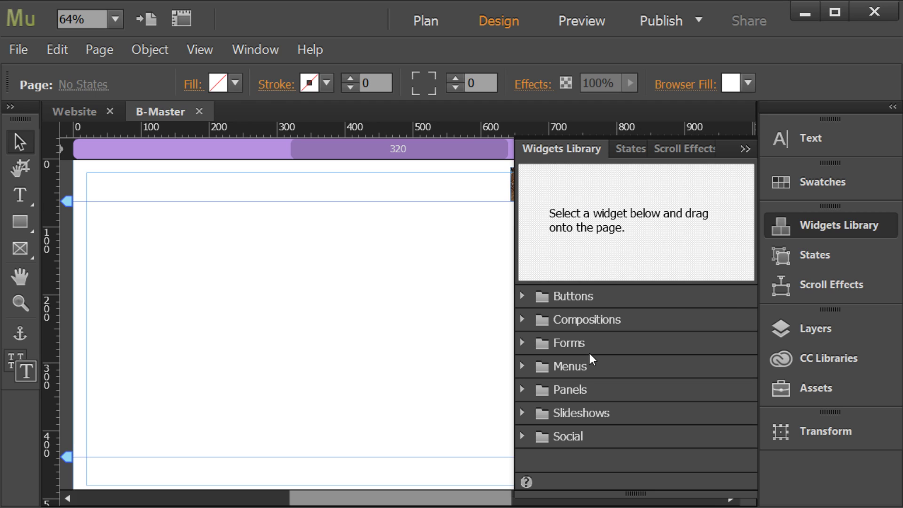
pyautogui.click(521, 365)
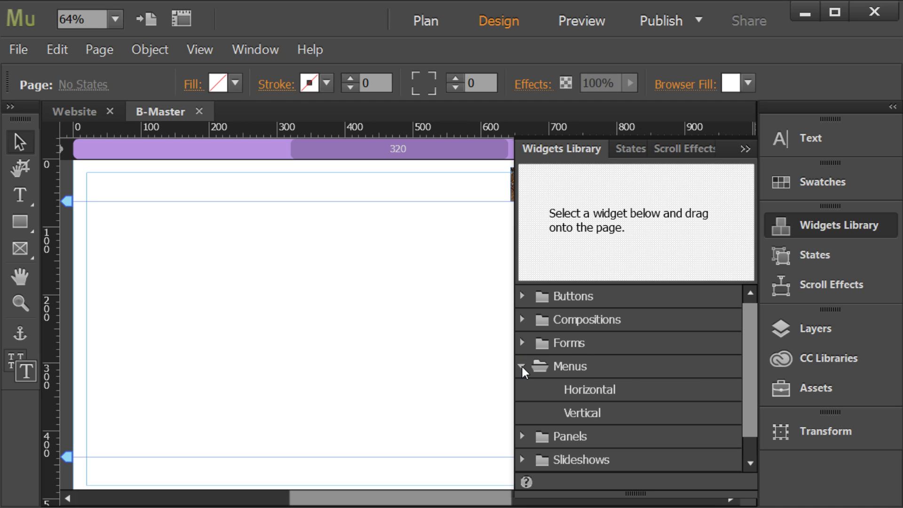
pyautogui.click(610, 391)
pyautogui.click(609, 413)
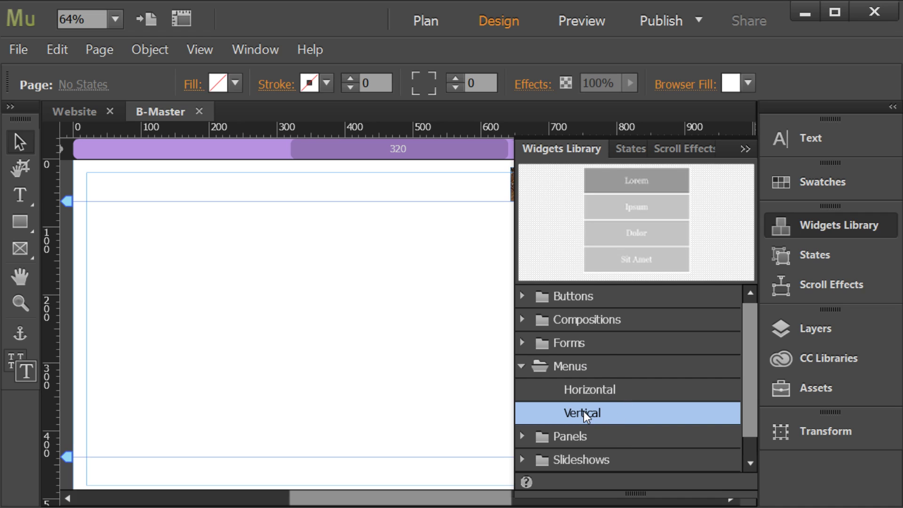
pyautogui.moveTo(589, 410); pyautogui.dragTo(108, 270)
pyautogui.click(830, 225)
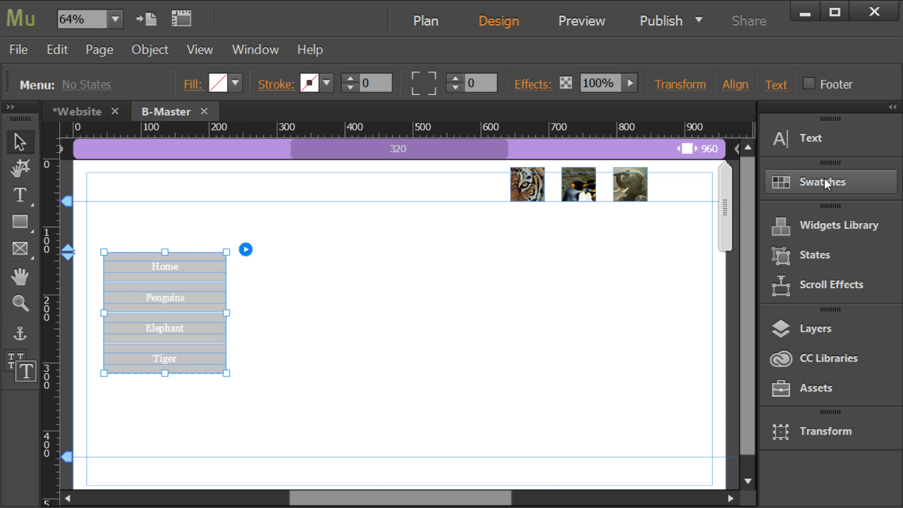
# Set the menu widget's direction to Horizontal and shift the menu slightly up and to the right on the page.
pyautogui.click(246, 250)
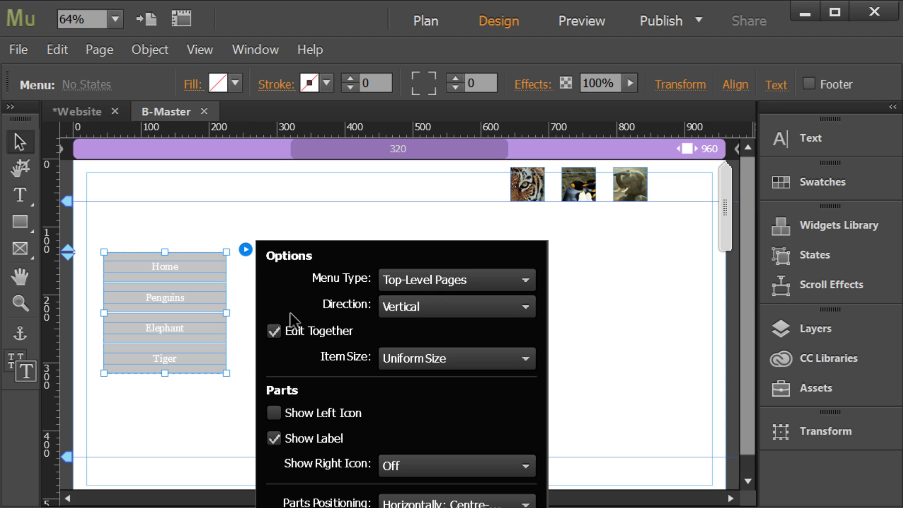
pyautogui.click(439, 307)
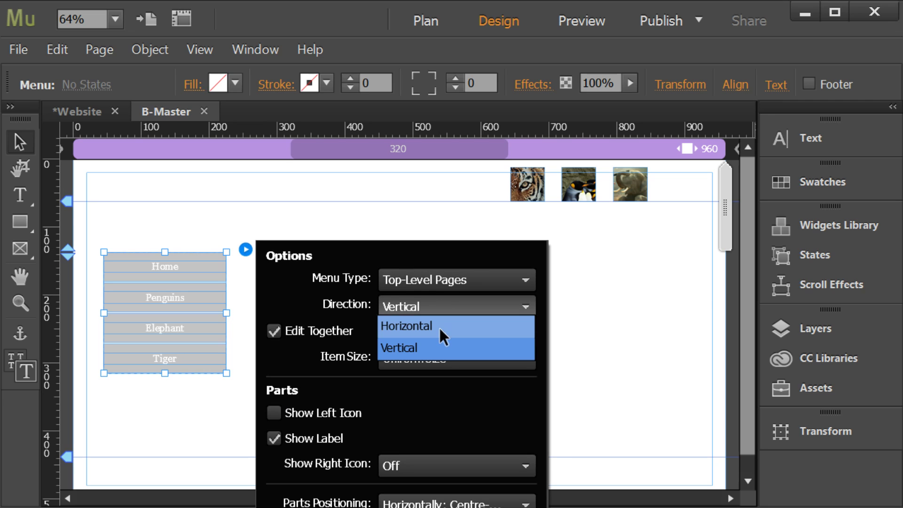
pyautogui.click(438, 326)
pyautogui.click(583, 349)
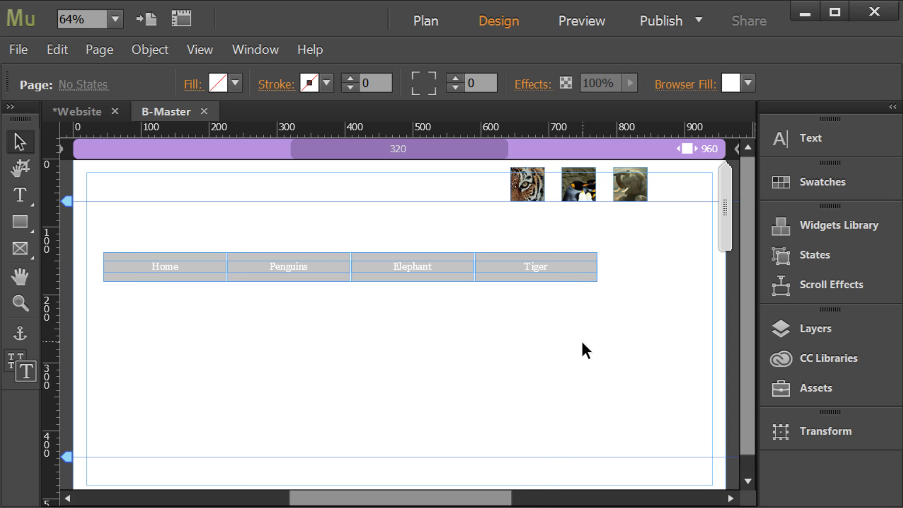
pyautogui.moveTo(423, 282); pyautogui.dragTo(441, 268)
# Set the menu's direction back to Vertical and move it close to the page's left margin, below the header guide.
pyautogui.click(638, 236)
pyautogui.click(775, 296)
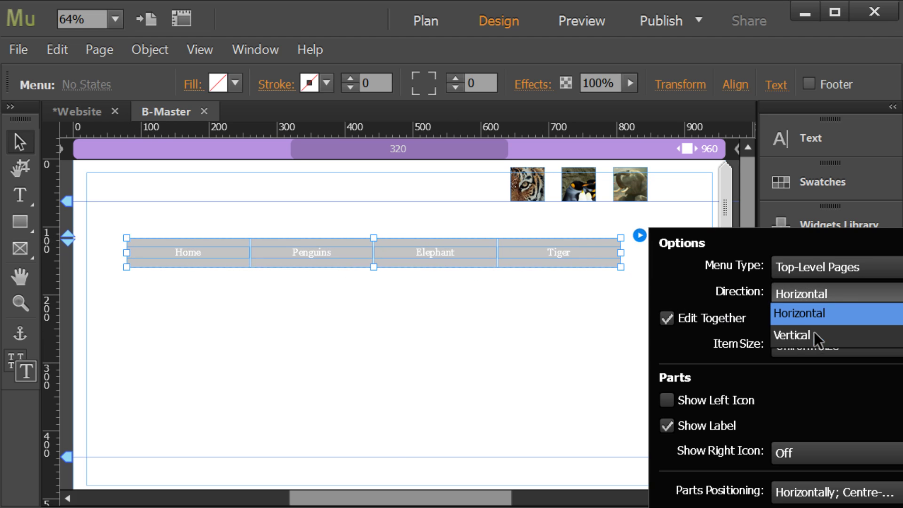
pyautogui.click(790, 333)
pyautogui.click(386, 244)
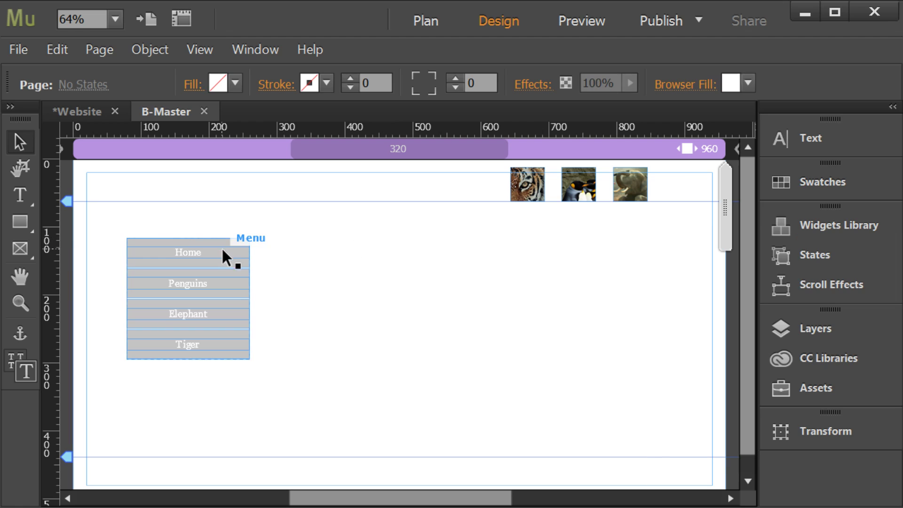
pyautogui.moveTo(231, 256); pyautogui.dragTo(200, 272)
pyautogui.click(324, 270)
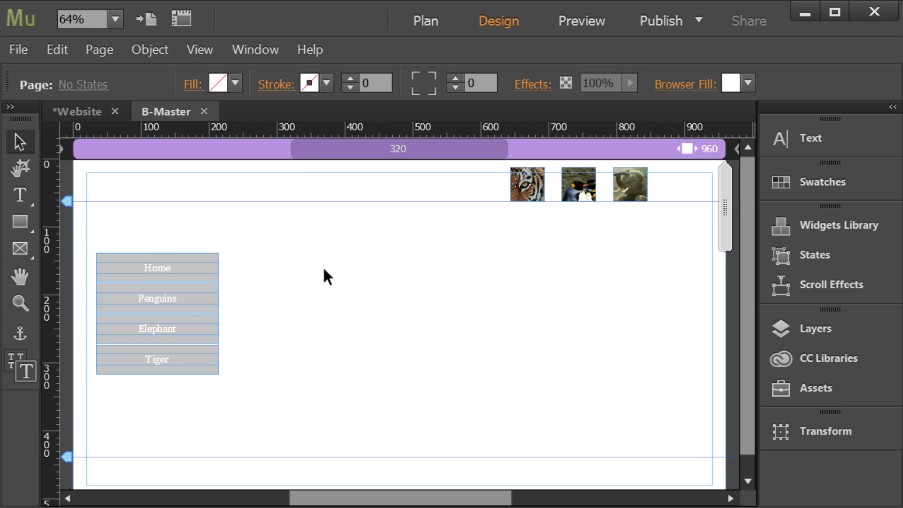
# Preview the master page, test the Tiger and Penguins menu links, and close the preview.
pyautogui.click(604, 28)
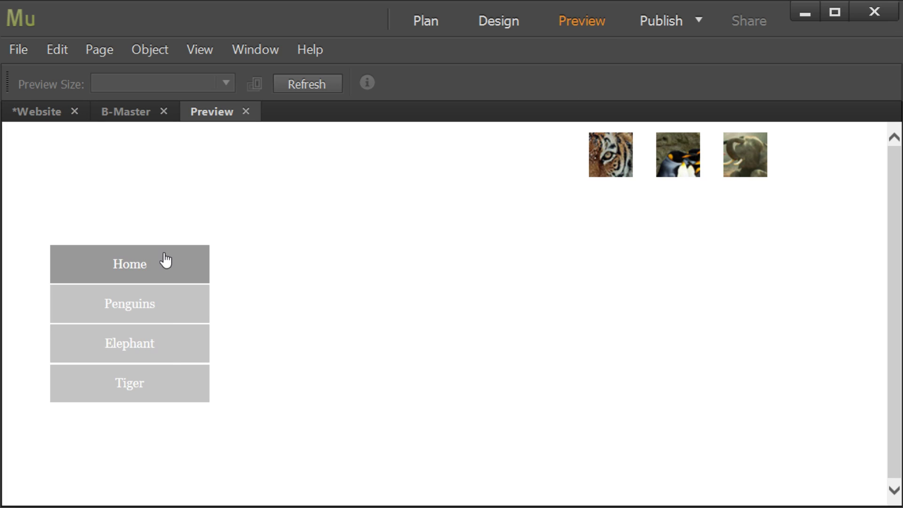
pyautogui.click(163, 378)
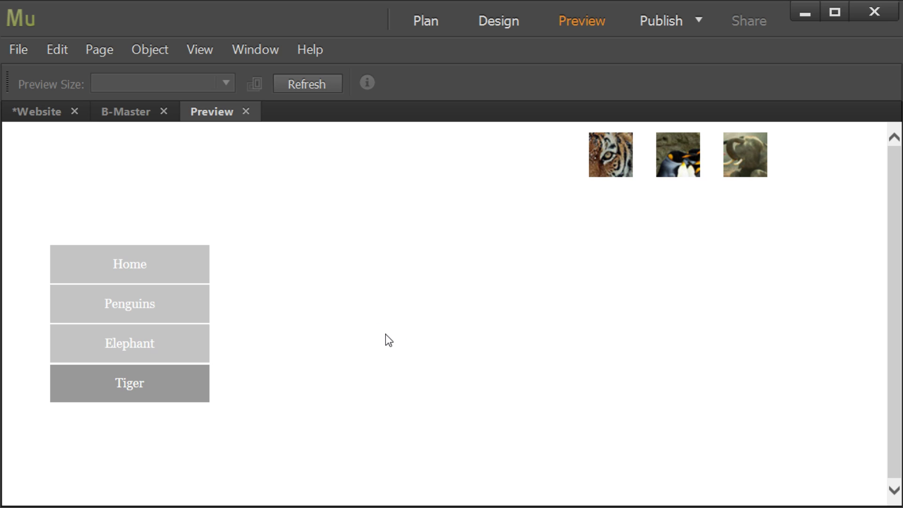
pyautogui.click(162, 292)
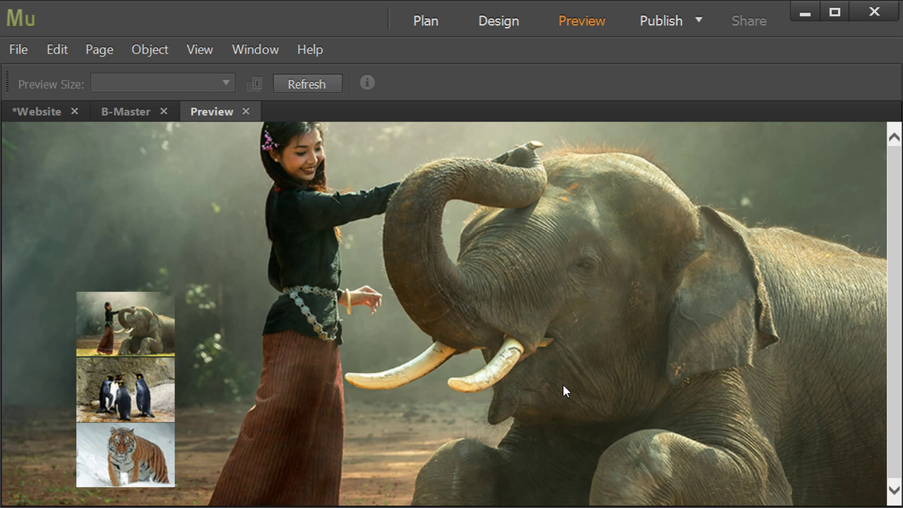
pyautogui.click(245, 111)
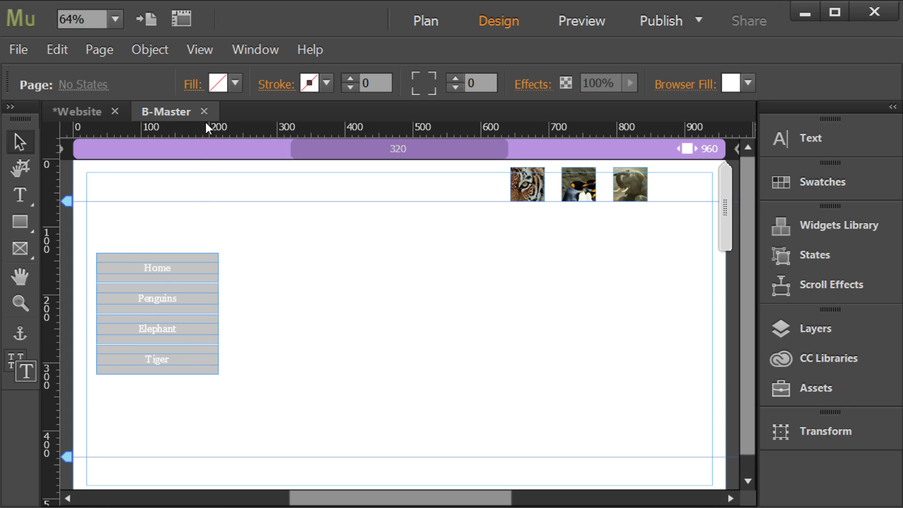
# Add a new page after Tiger in the site plan and check the menu on B-Master.
pyautogui.click(426, 21)
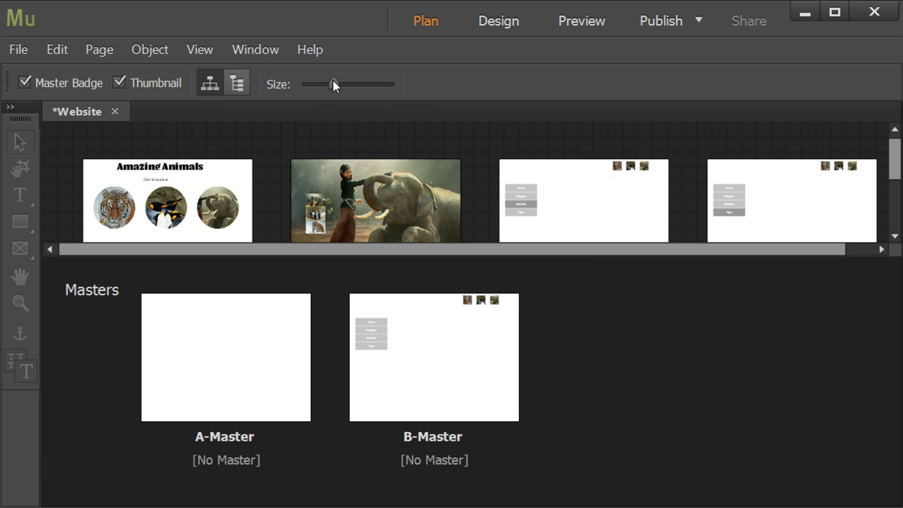
pyautogui.moveTo(333, 81); pyautogui.dragTo(325, 81)
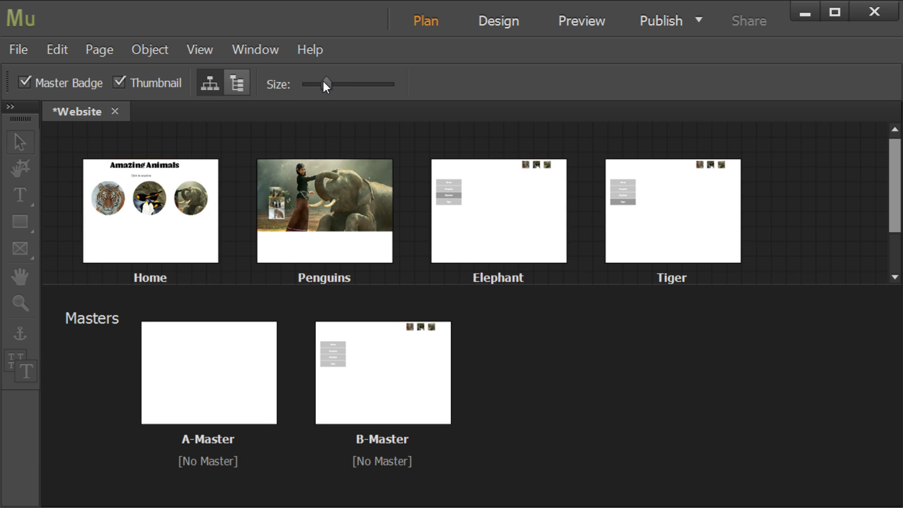
pyautogui.moveTo(323, 83); pyautogui.dragTo(321, 84)
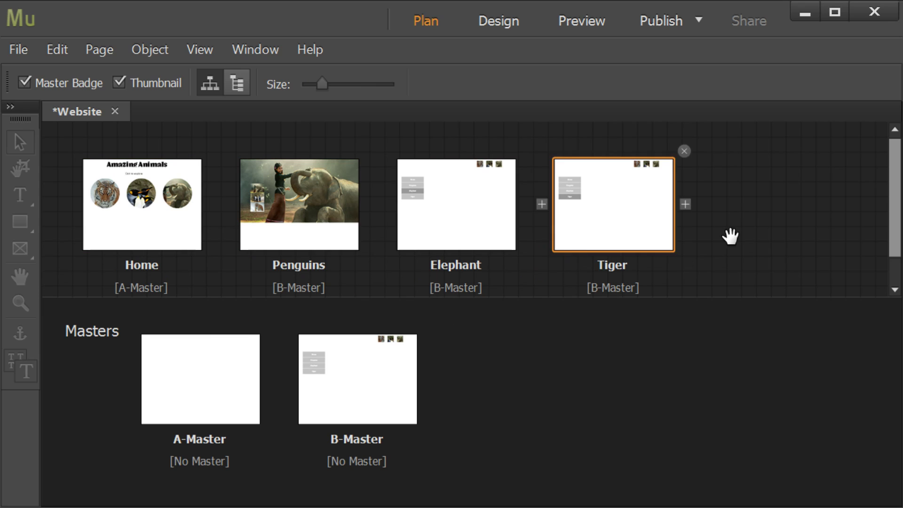
pyautogui.click(685, 204)
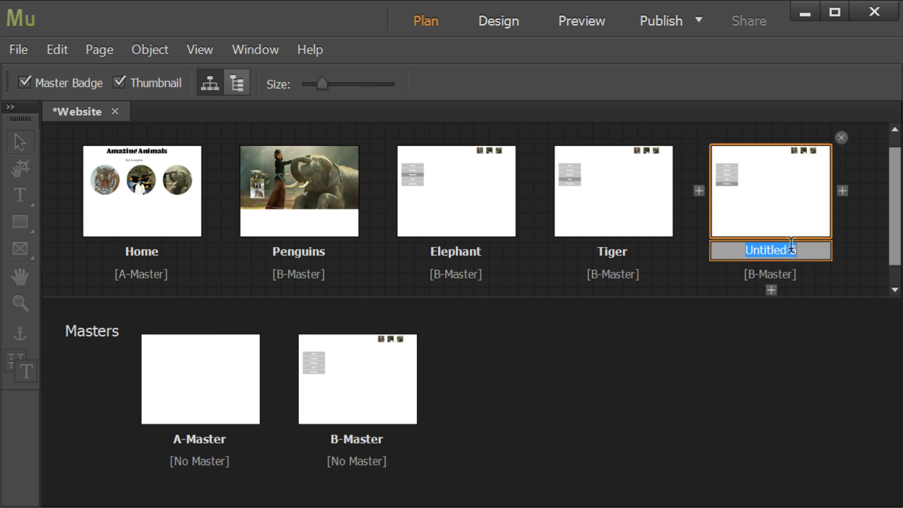
pyautogui.click(721, 359)
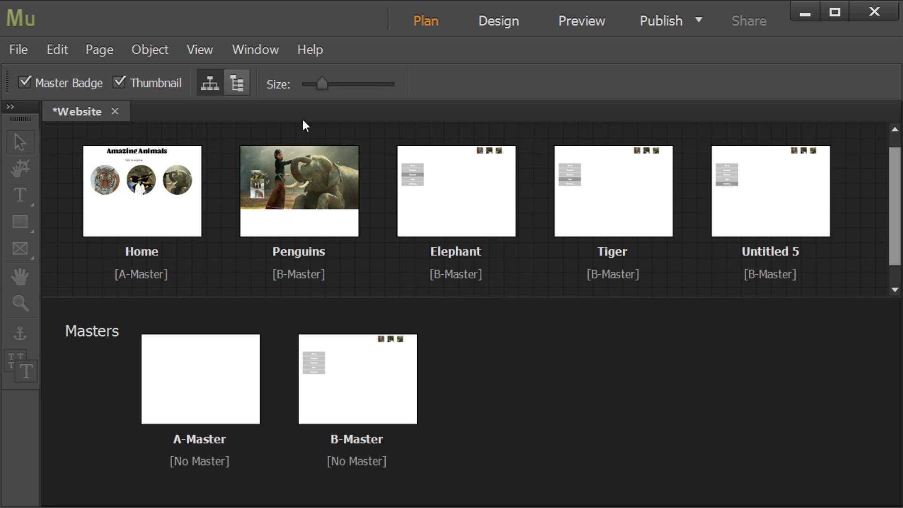
pyautogui.doubleClick(370, 388)
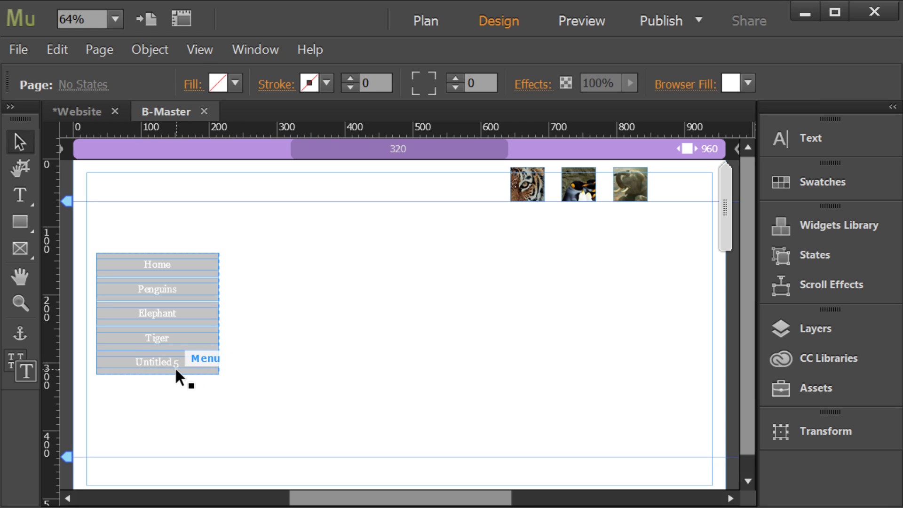
pyautogui.click(101, 111)
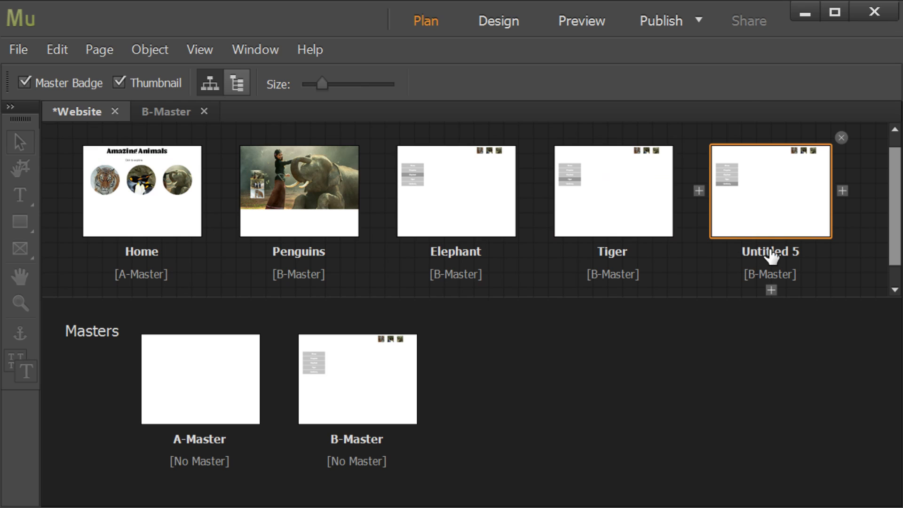
# Rename the new page as Contact Us and check its entry in the B-Master menu.
pyautogui.doubleClick(768, 250)
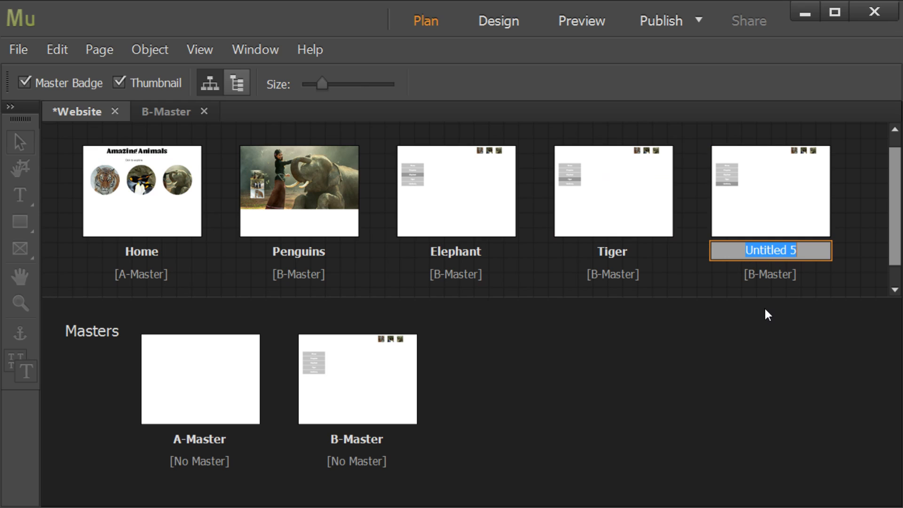
pyautogui.write('Contact Us')
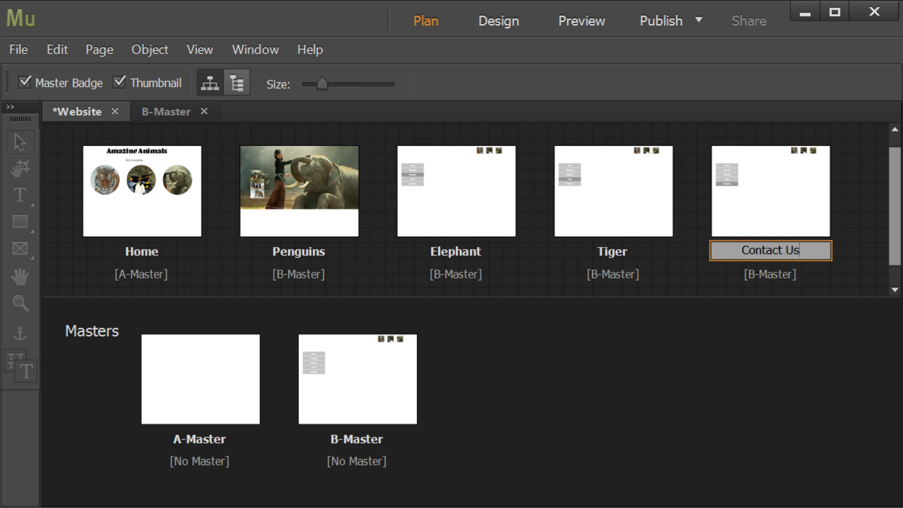
pyautogui.press('Return')
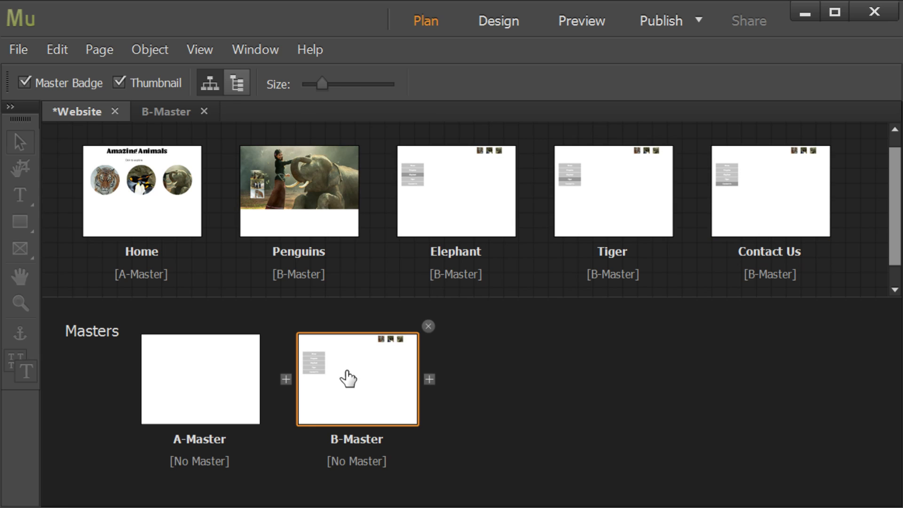
pyautogui.doubleClick(348, 378)
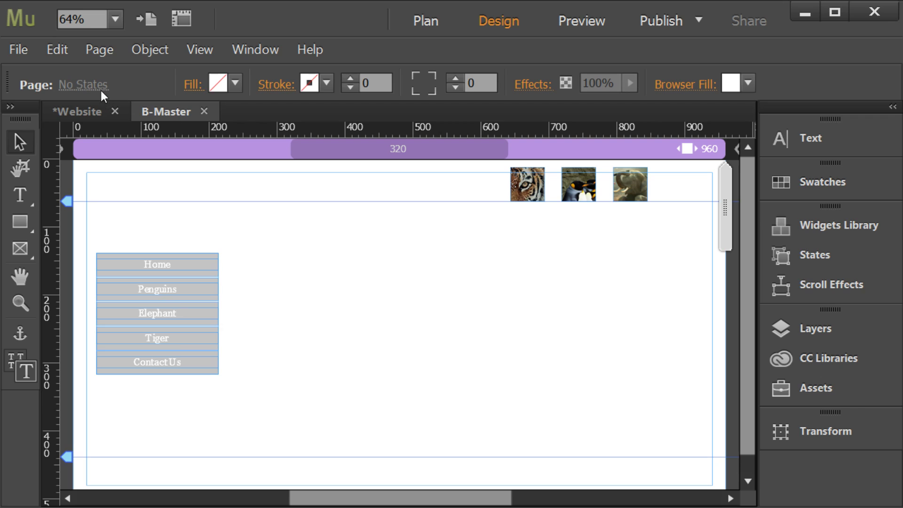
pyautogui.click(83, 110)
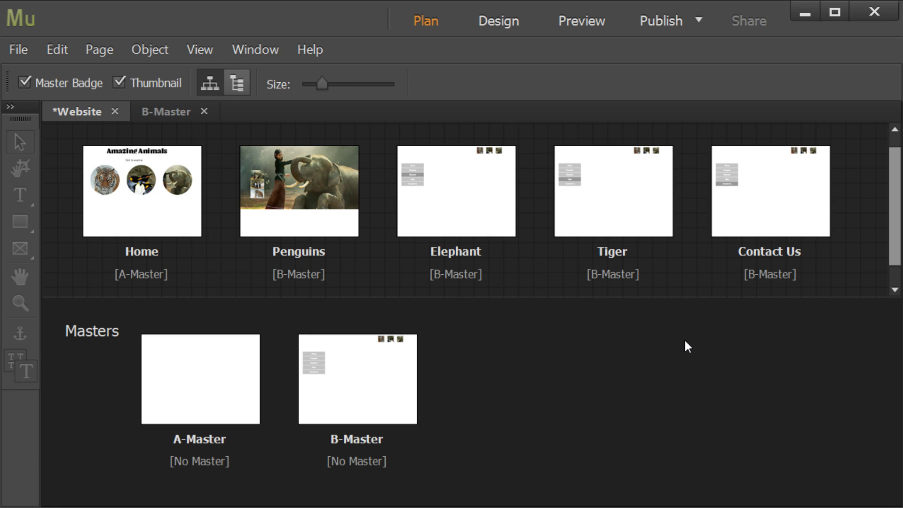
# Move the Contact Us page between Elephant and Tiger in the site plan and check the menu order on B-Master.
pyautogui.moveTo(787, 223)
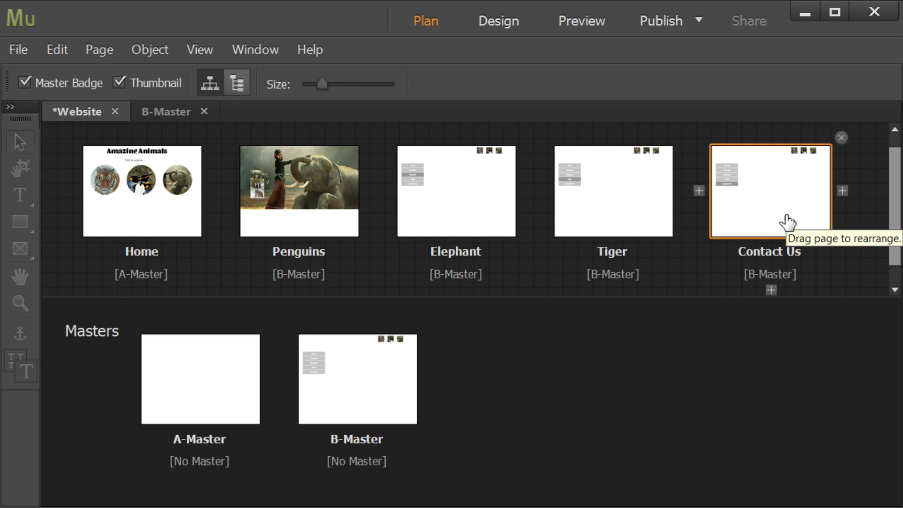
pyautogui.moveTo(787, 222); pyautogui.dragTo(534, 196)
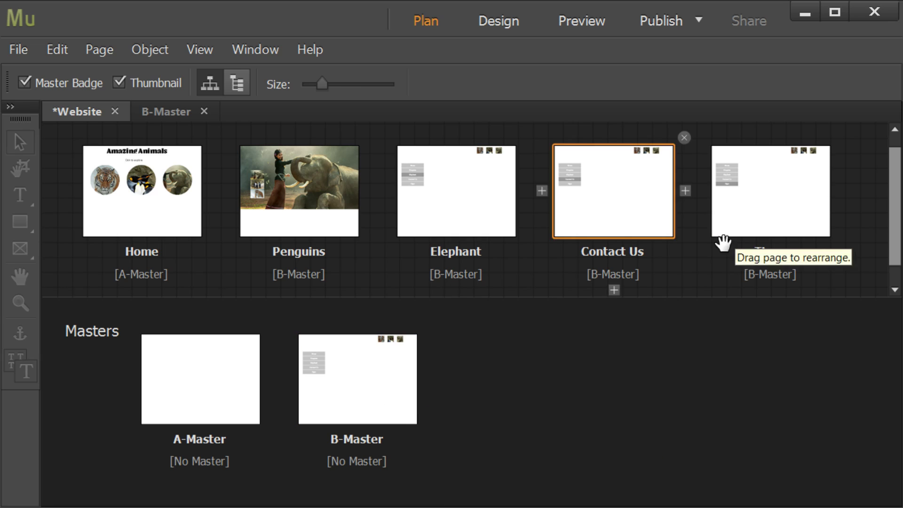
pyautogui.doubleClick(376, 389)
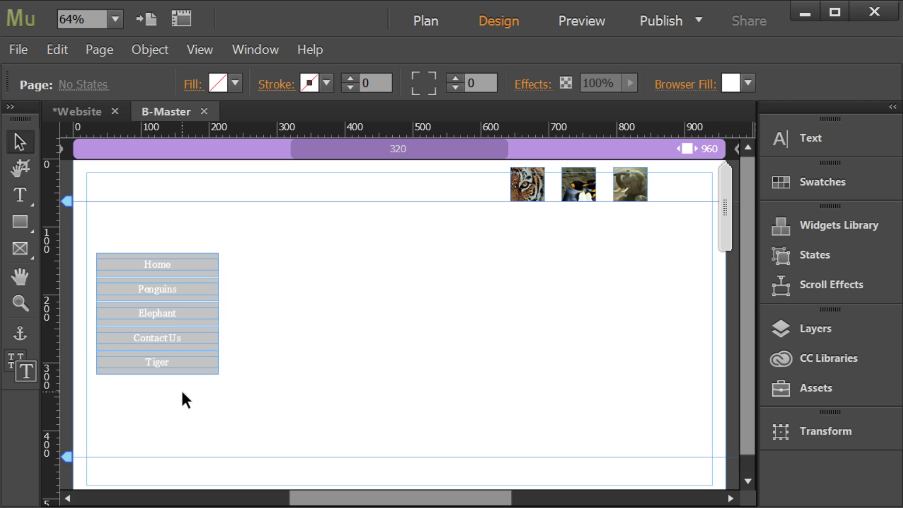
pyautogui.click(87, 107)
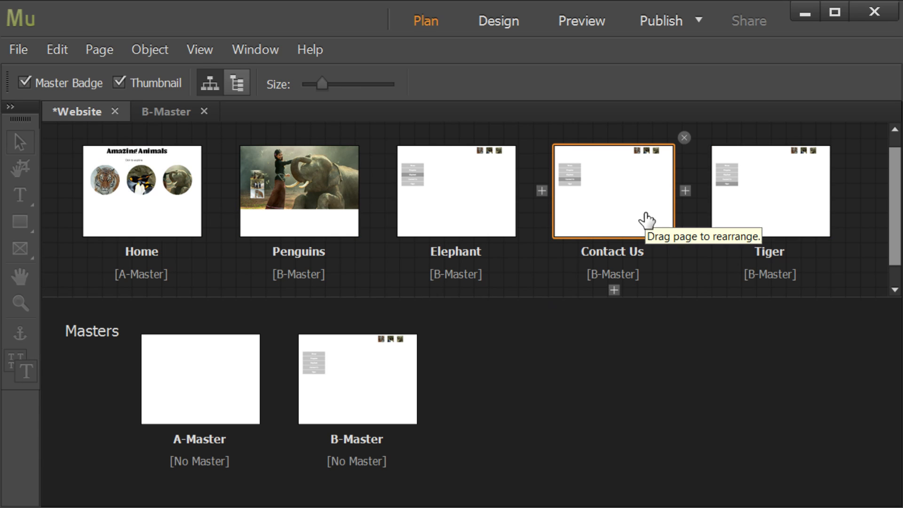
# Exclude the Contact Us page from menus in the site plan and check the menu on B-Master.
pyautogui.rightClick(567, 196)
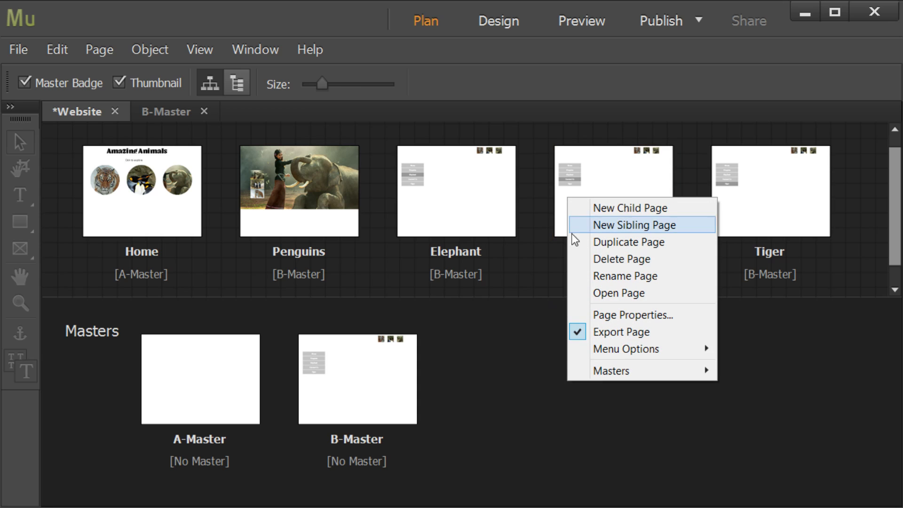
pyautogui.moveTo(604, 350)
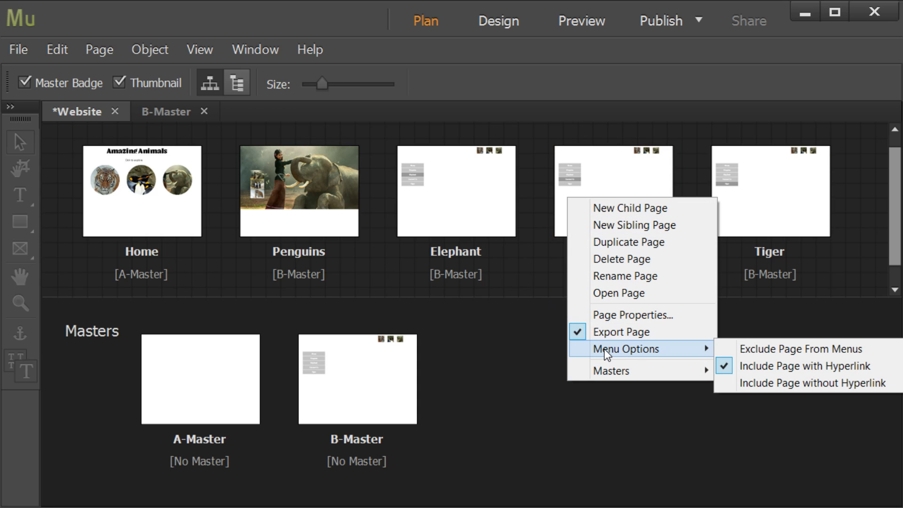
pyautogui.click(798, 354)
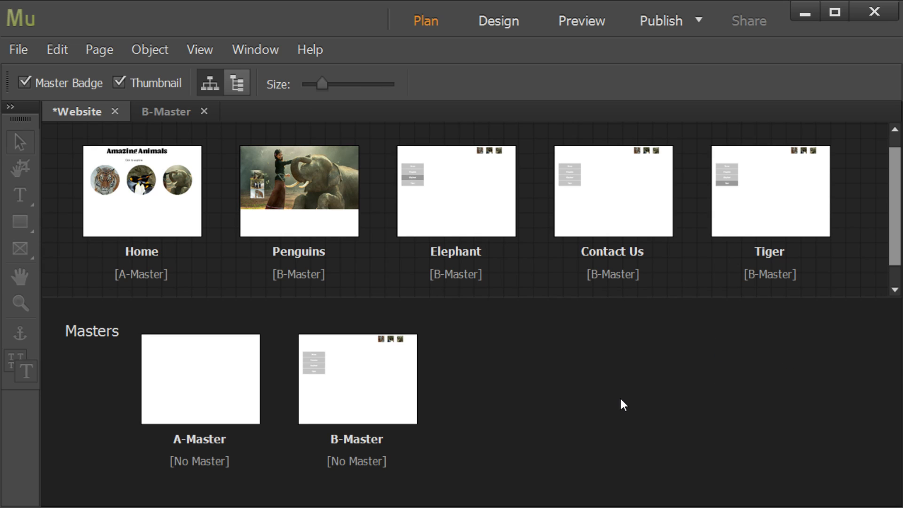
pyautogui.doubleClick(364, 360)
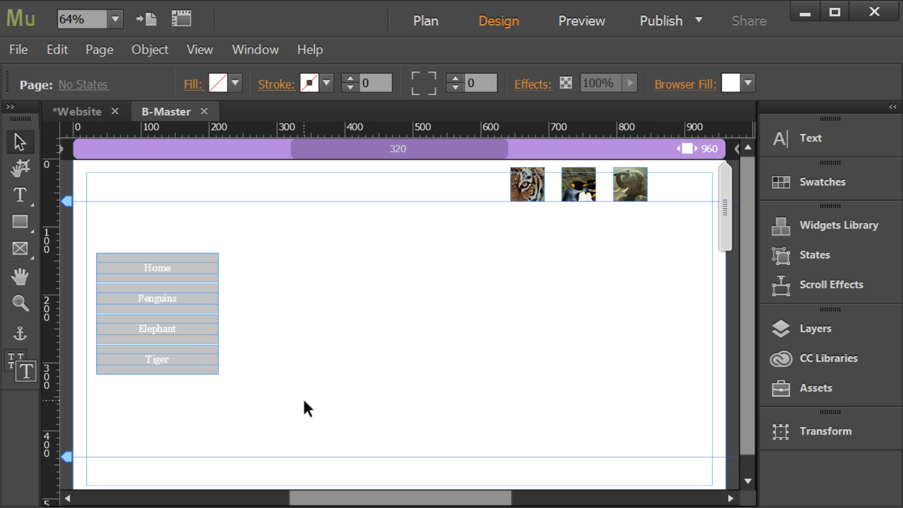
# Include the Contact Us page with hyperlink in menus again and move the Tiger page between Elephant and Contact Us.
pyautogui.click(77, 110)
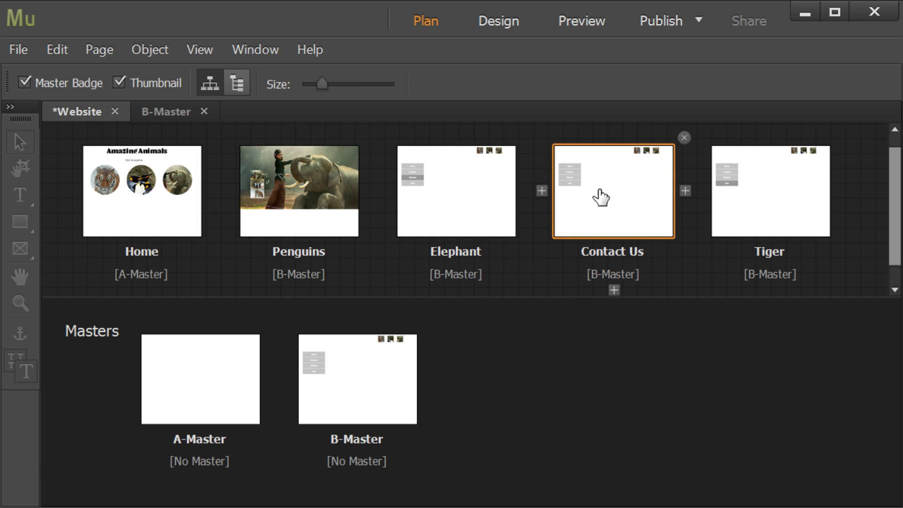
pyautogui.rightClick(597, 213)
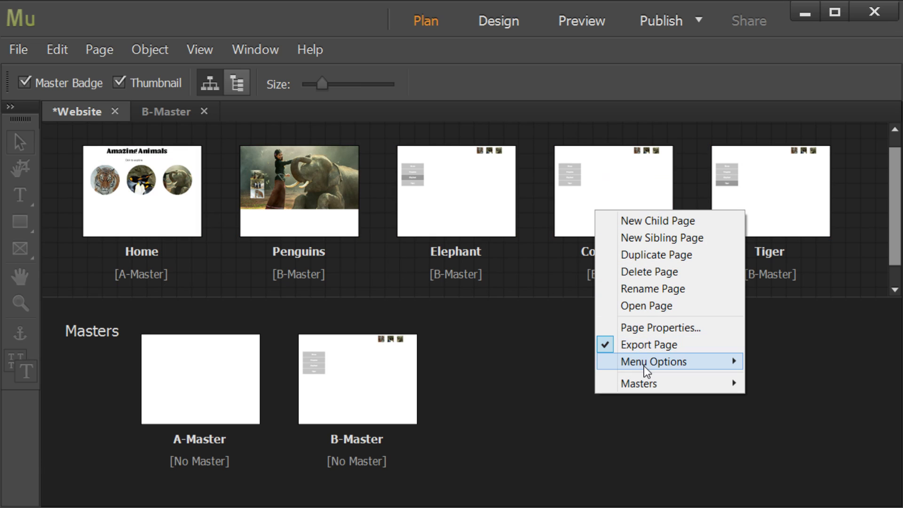
pyautogui.moveTo(644, 366)
pyautogui.click(801, 379)
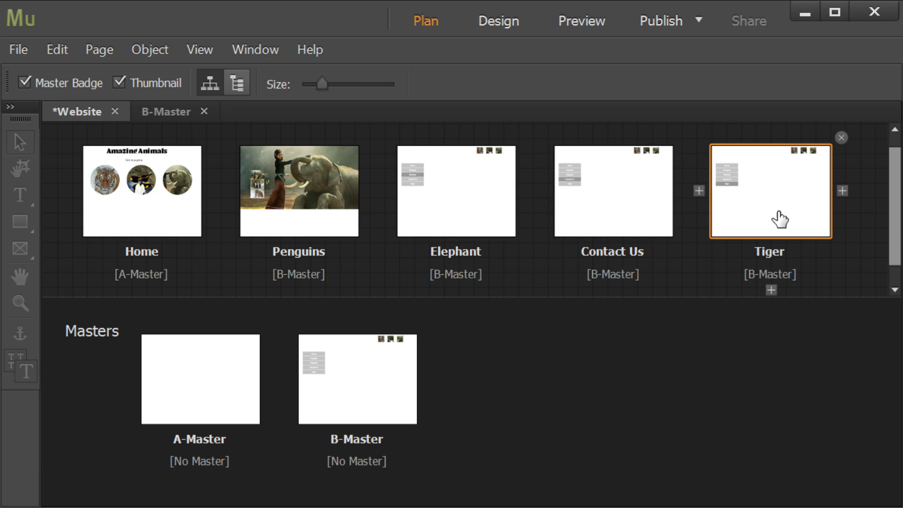
pyautogui.moveTo(779, 218); pyautogui.dragTo(541, 200)
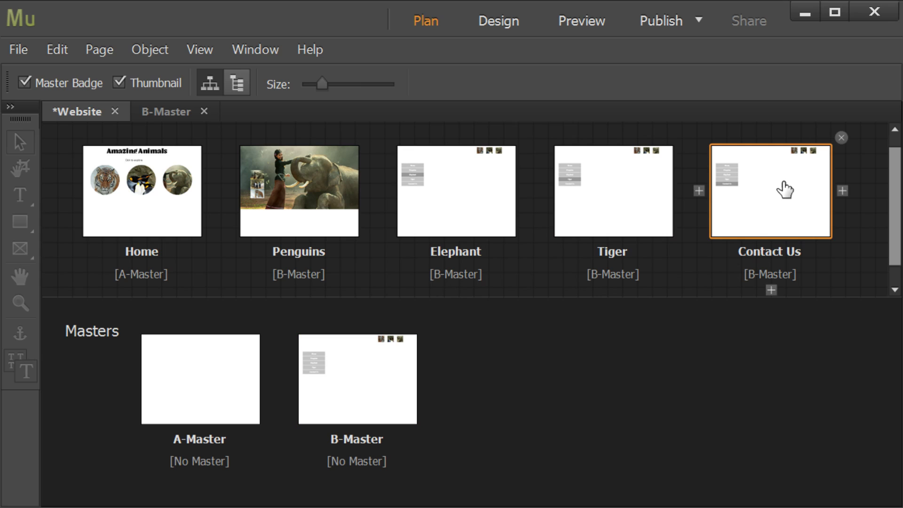
# Make the Contact Us and Elephant pages children of Tiger and check the menu on B-Master and in the preview.
pyautogui.moveTo(781, 188); pyautogui.dragTo(630, 208)
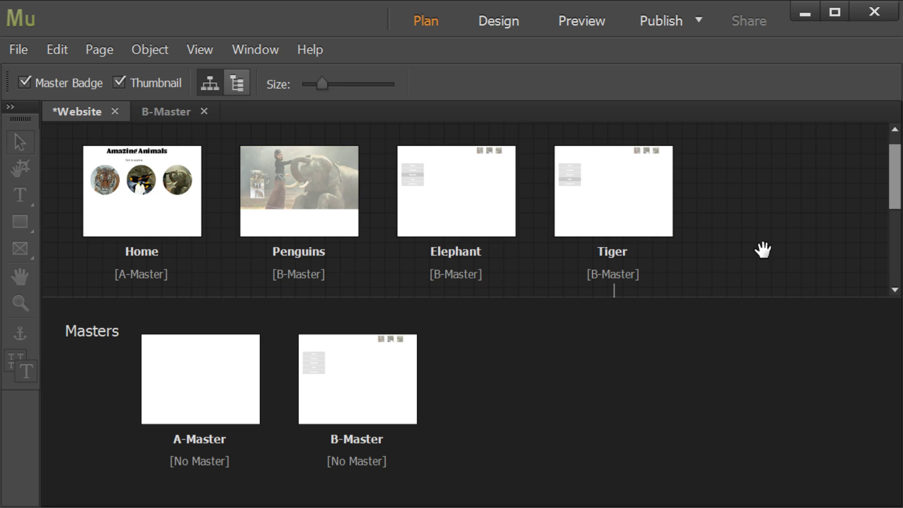
pyautogui.moveTo(451, 215); pyautogui.dragTo(607, 250)
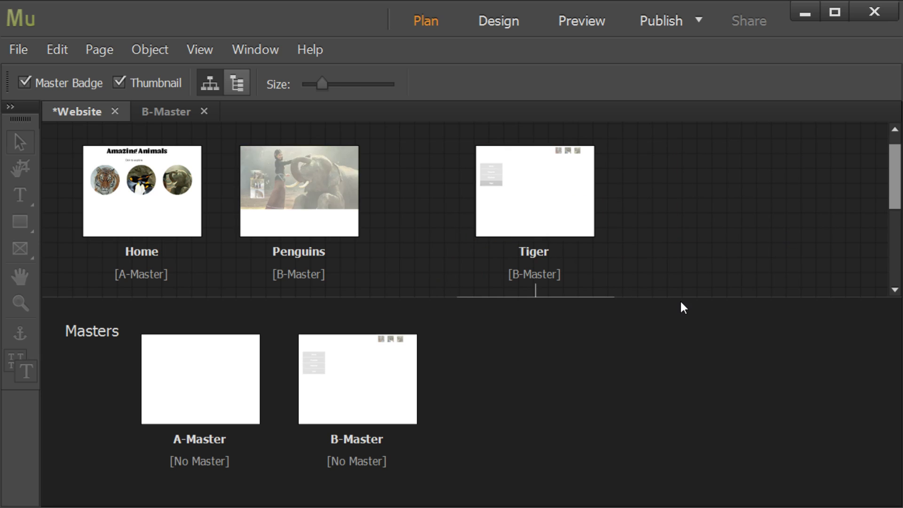
pyautogui.doubleClick(357, 378)
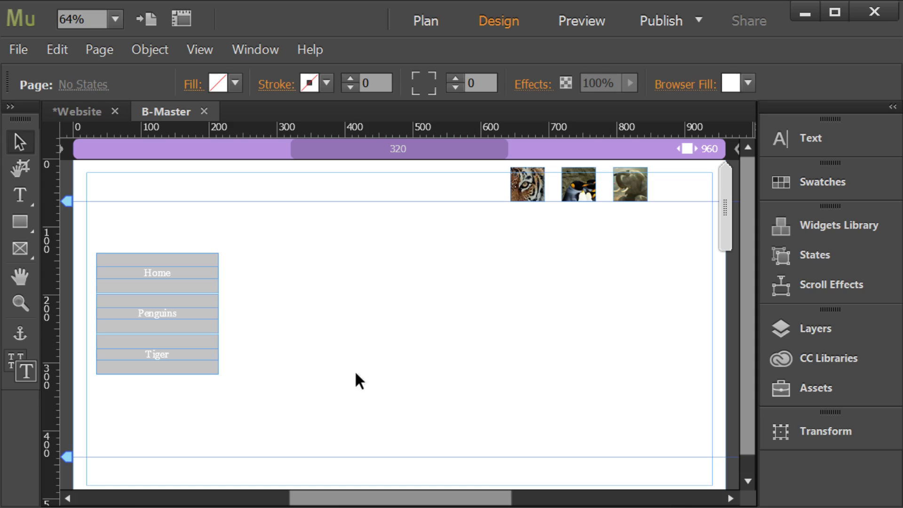
pyautogui.click(573, 17)
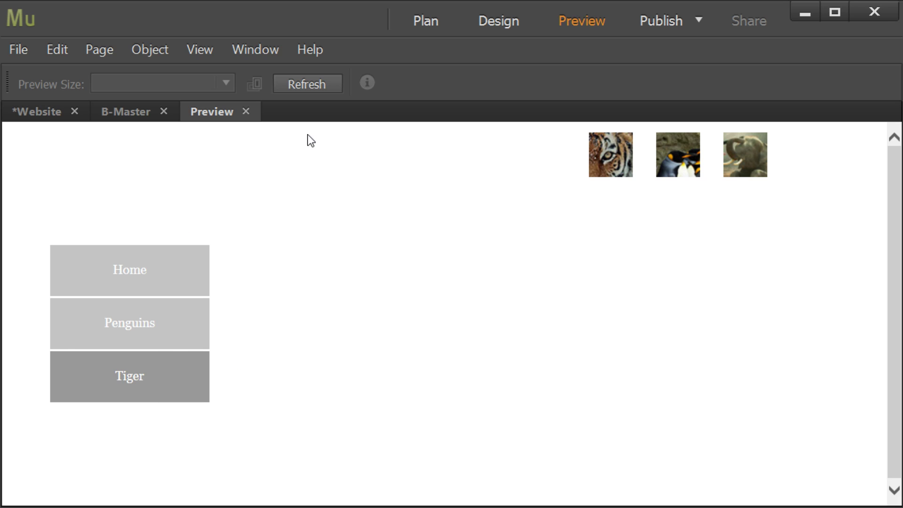
pyautogui.click(246, 110)
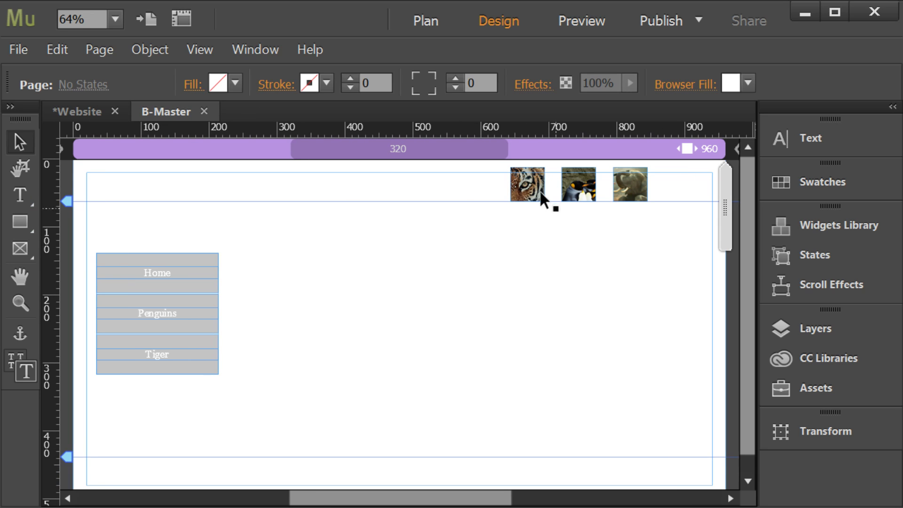
# Set the B-Master menu's type to All Pages.
pyautogui.click(177, 290)
pyautogui.click(238, 250)
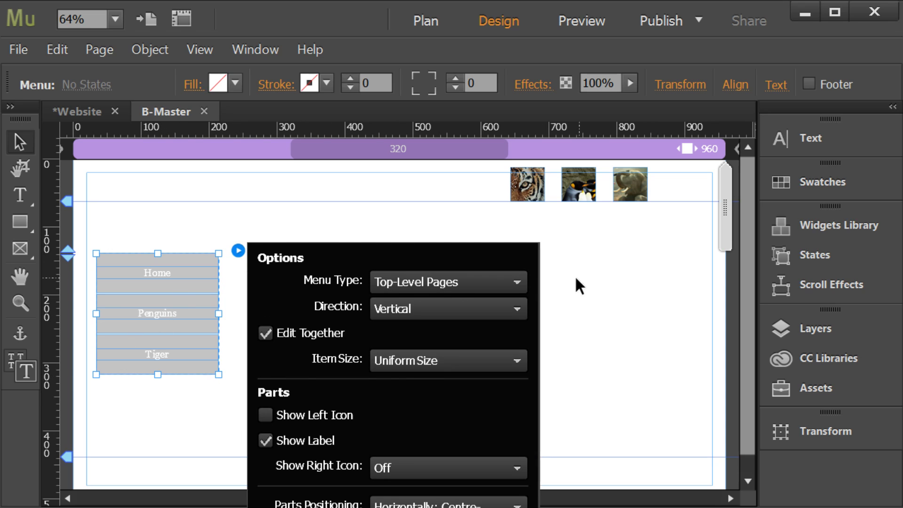
pyautogui.click(520, 281)
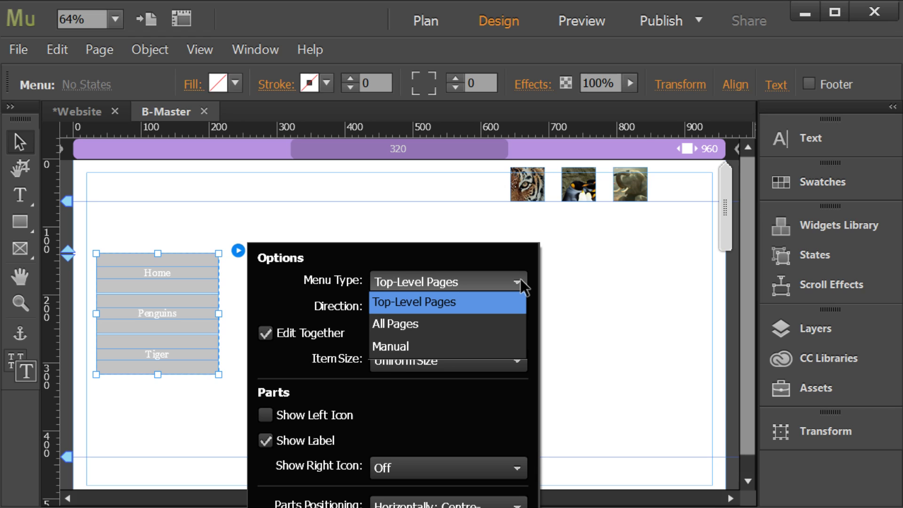
pyautogui.click(402, 330)
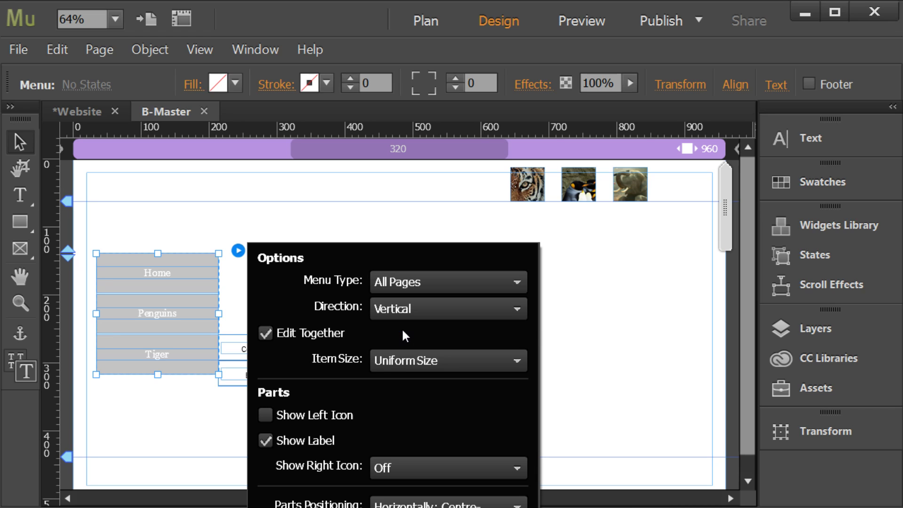
pyautogui.click(348, 216)
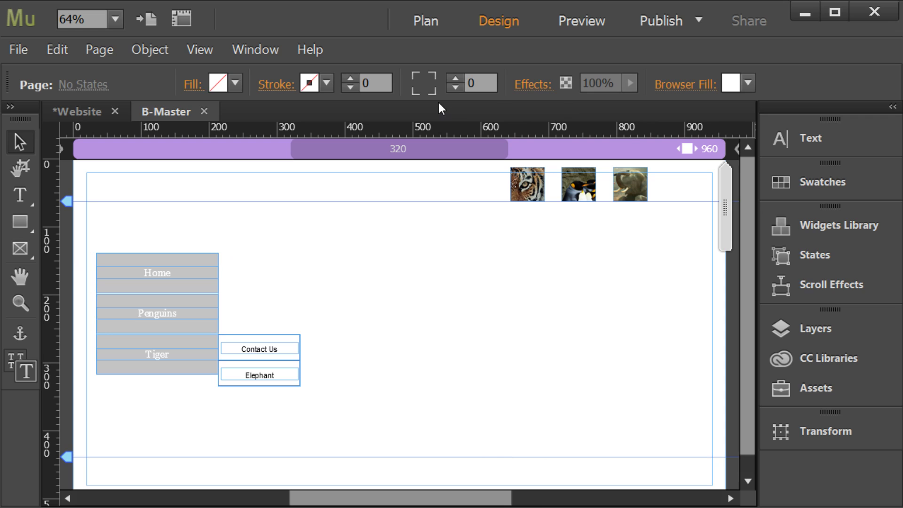
# Preview the master page, check the Tiger item for its submenu, and close the preview.
pyautogui.click(585, 27)
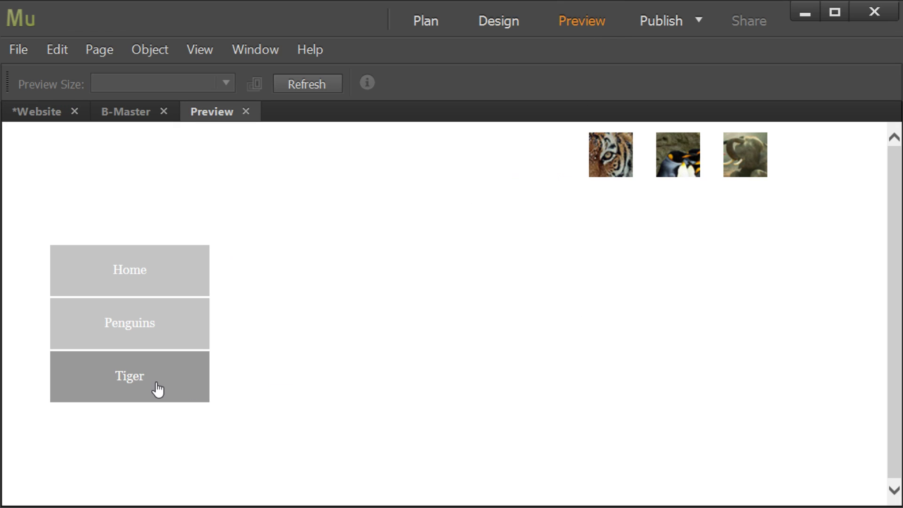
pyautogui.moveTo(153, 390)
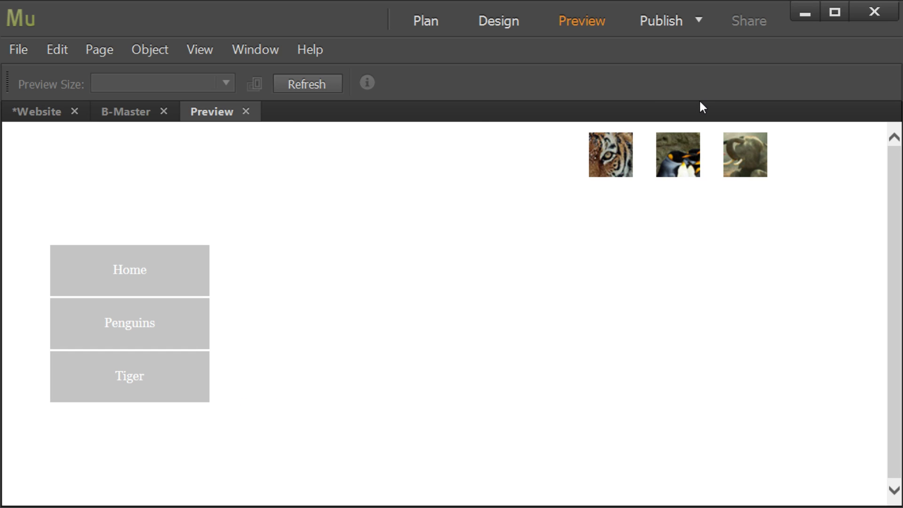
pyautogui.click(245, 114)
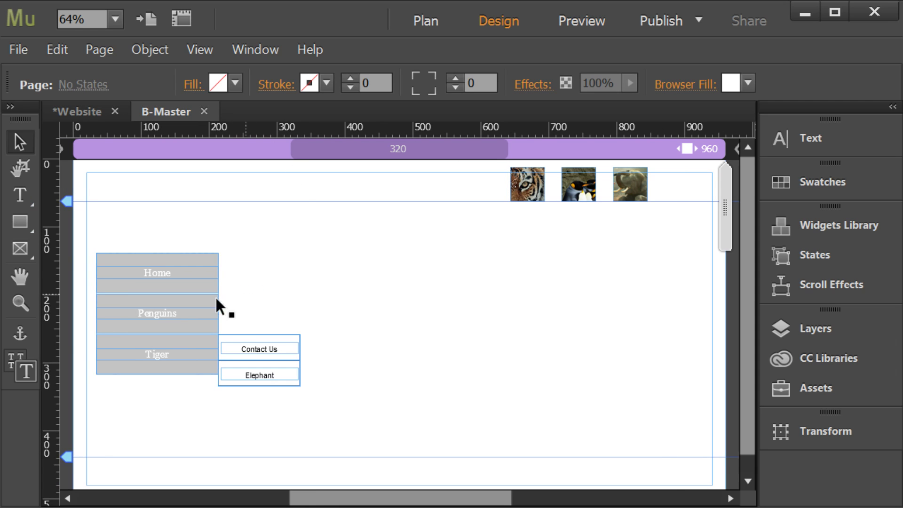
# Set the B-Master menu's type back to Top-Level Pages.
pyautogui.click(212, 267)
pyautogui.click(238, 250)
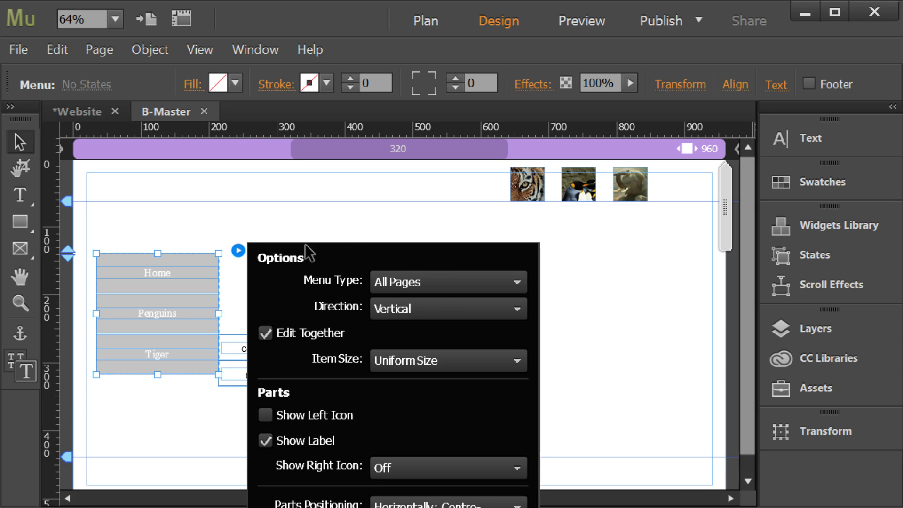
pyautogui.click(431, 284)
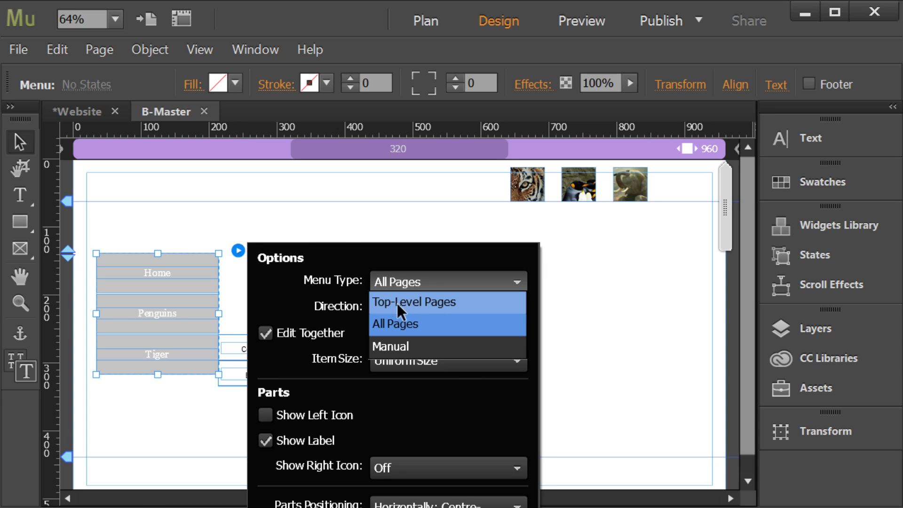
pyautogui.click(404, 303)
pyautogui.click(459, 236)
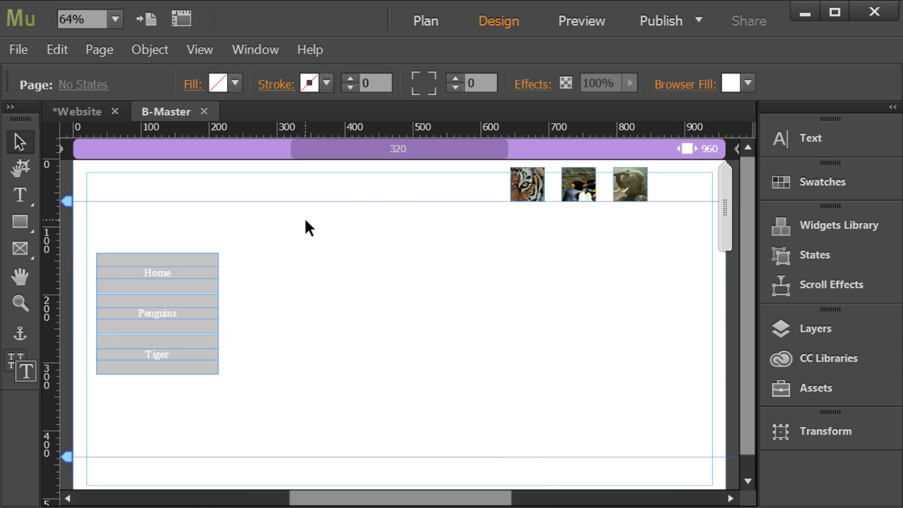
# Move Contact Us and Elephant back to the top level in the order Elephant, Tiger, Contact Us and check the B-Master menu.
pyautogui.click(60, 114)
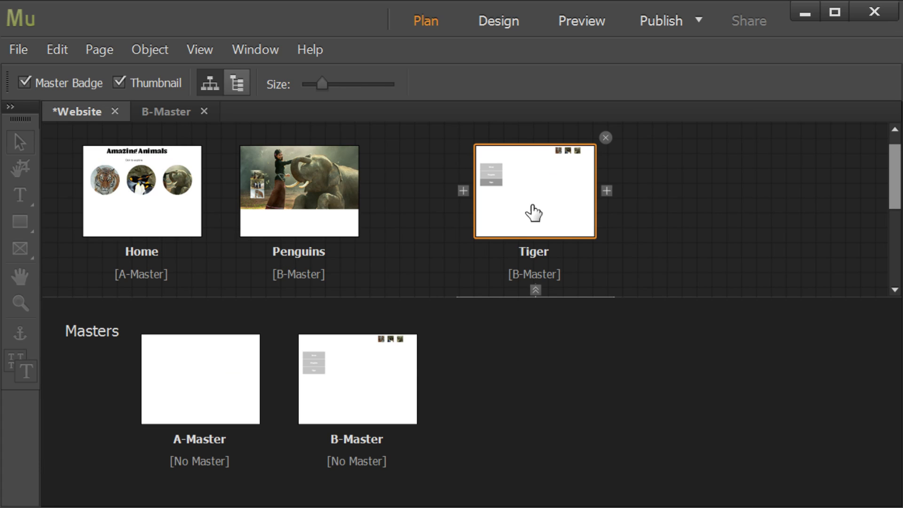
pyautogui.scroll(-2, 534, 213)
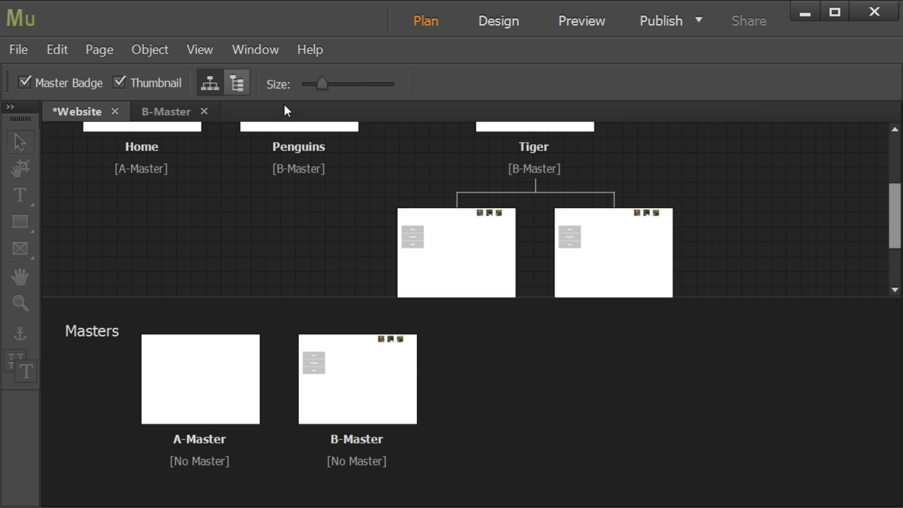
pyautogui.moveTo(320, 83); pyautogui.dragTo(310, 83)
pyautogui.scroll(1, 272, 238)
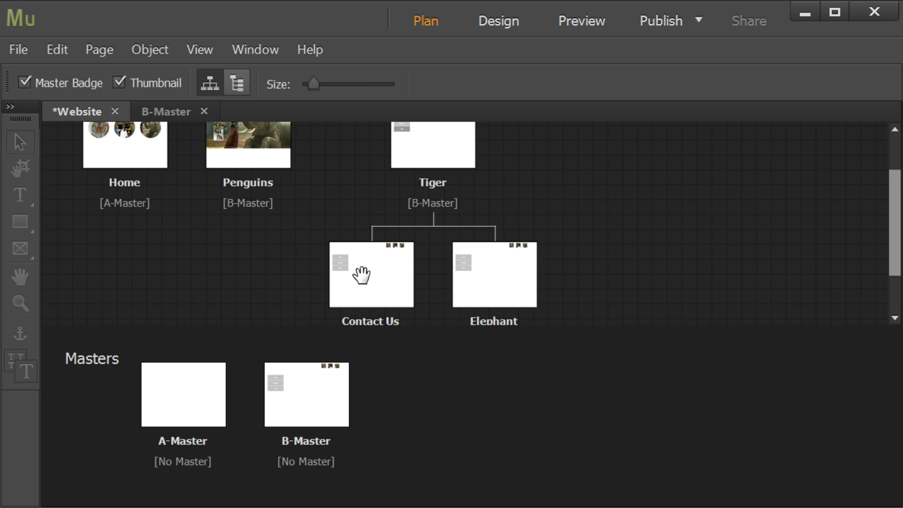
pyautogui.moveTo(358, 276); pyautogui.dragTo(524, 191)
pyautogui.moveTo(413, 258); pyautogui.dragTo(314, 144)
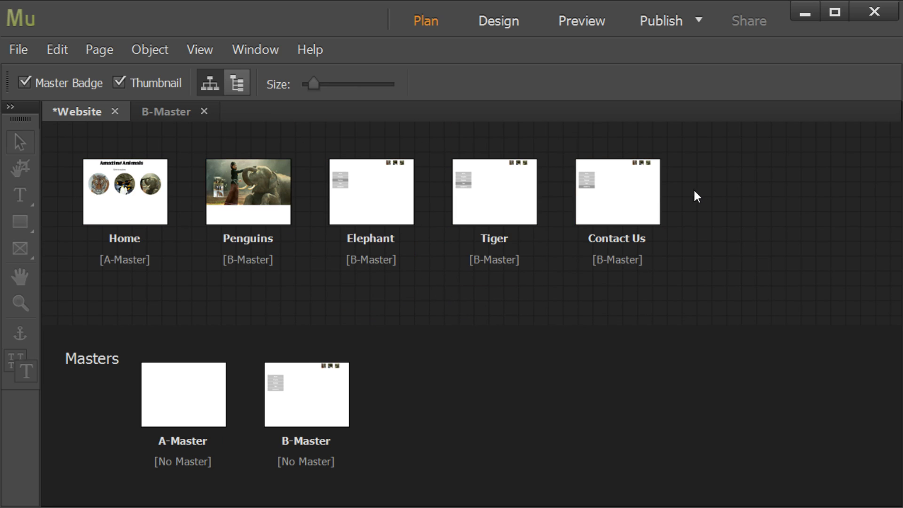
pyautogui.doubleClick(310, 397)
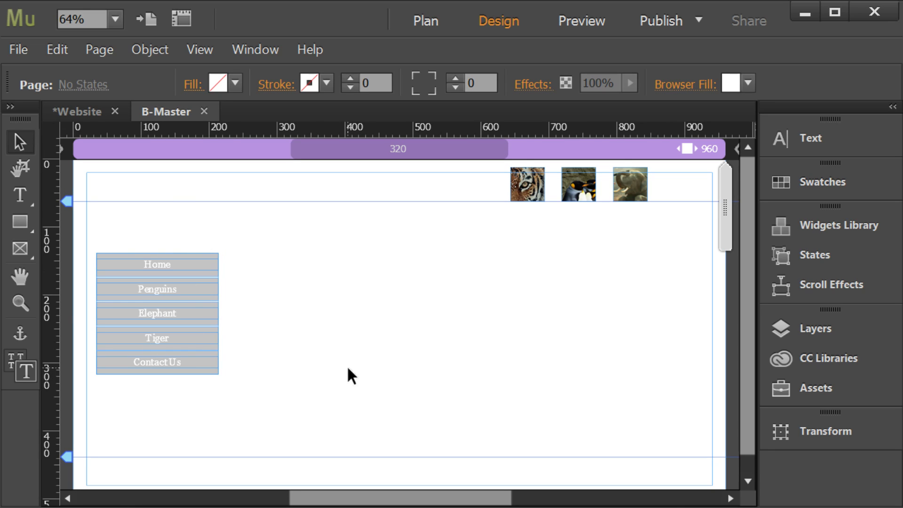
# Change the normal fill colour of the menu items to blue 2F75FF.
pyautogui.click(210, 255)
pyautogui.click(210, 255)
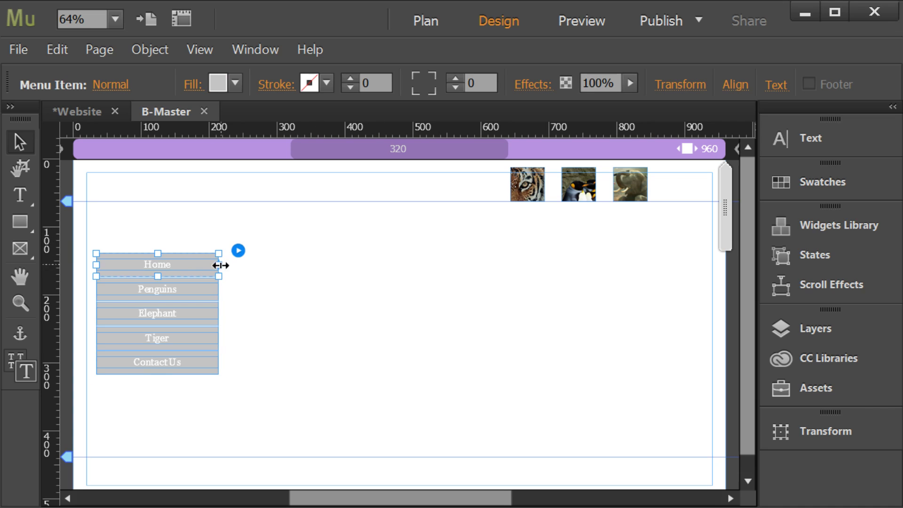
pyautogui.click(235, 83)
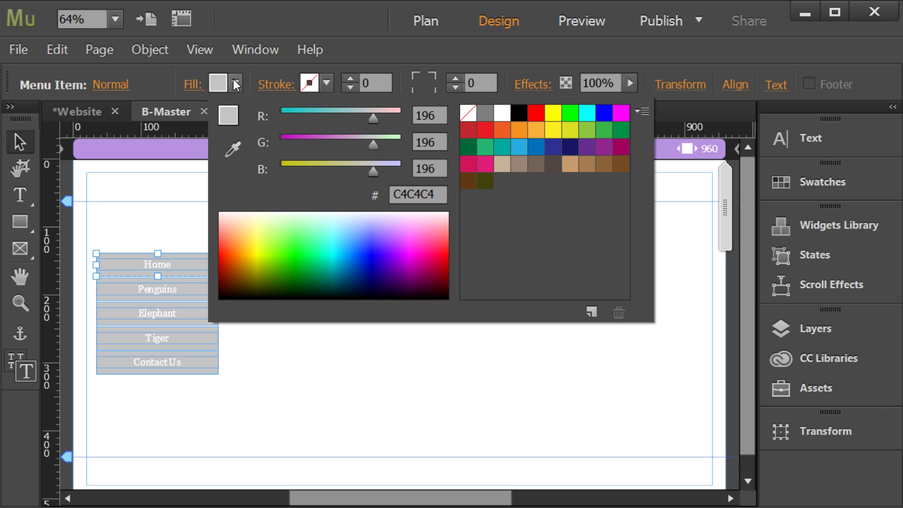
pyautogui.click(301, 249)
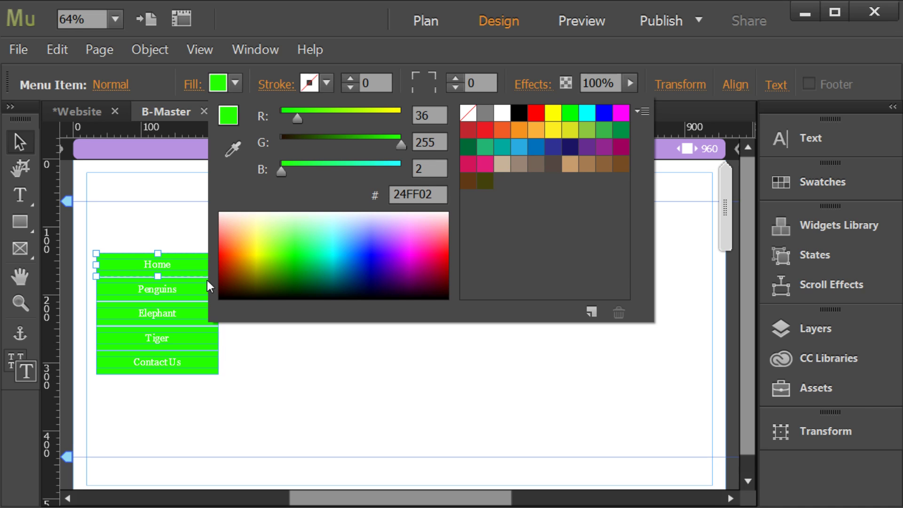
pyautogui.click(370, 252)
pyautogui.click(363, 245)
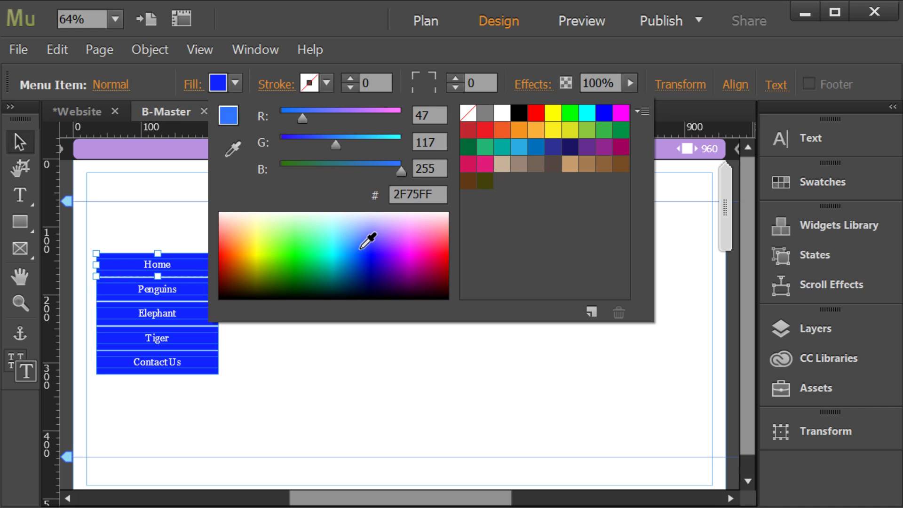
pyautogui.click(671, 240)
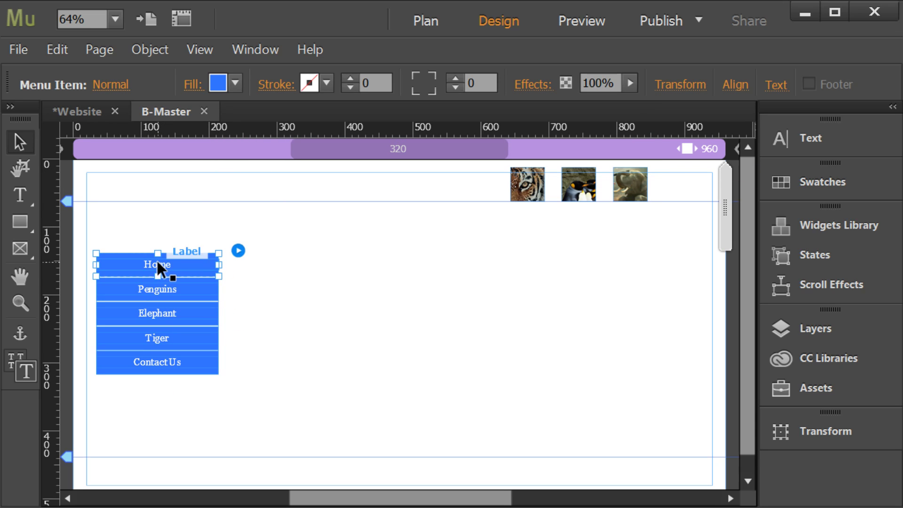
# Set the text colour of the menu labels in their Normal state to yellow.
pyautogui.click(157, 261)
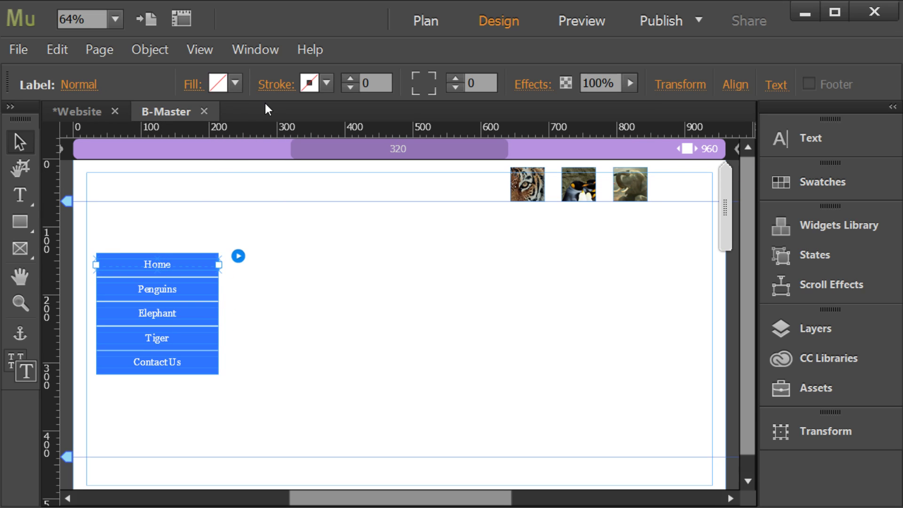
pyautogui.click(784, 89)
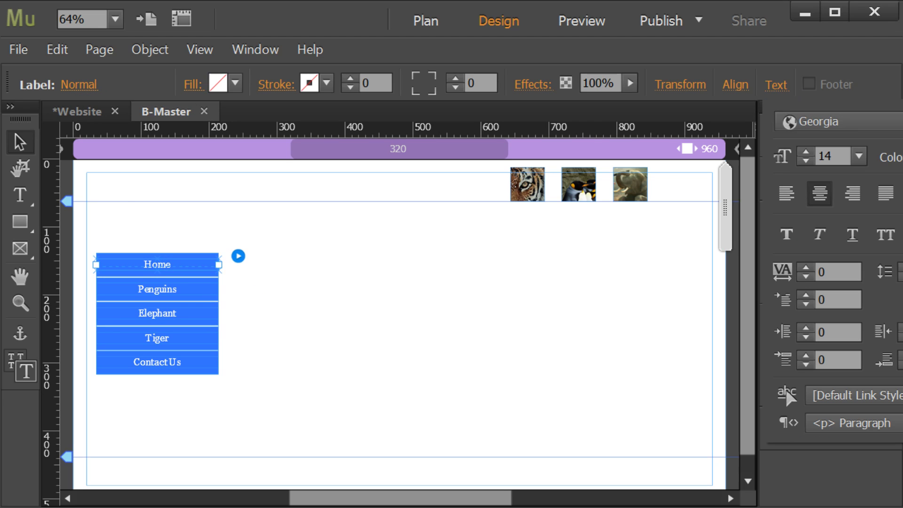
pyautogui.click(900, 157)
pyautogui.click(789, 320)
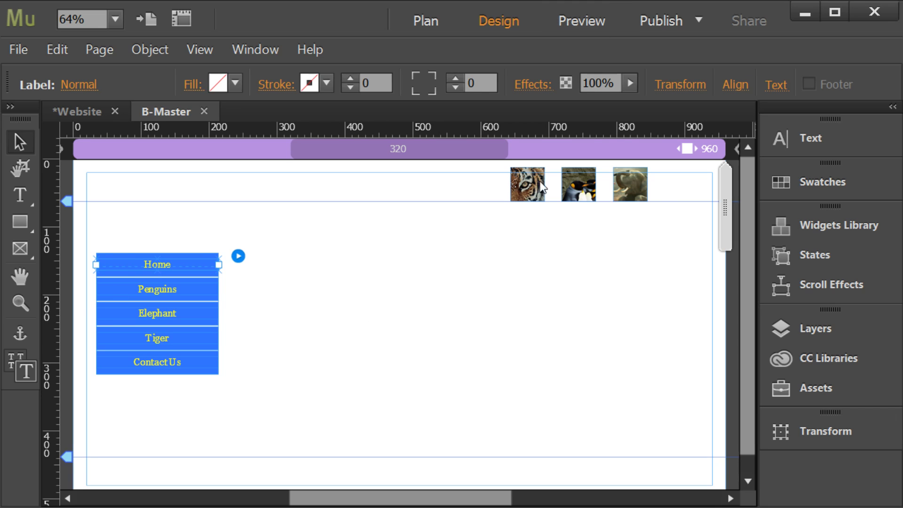
# Preview the master page, check the Home item's rollover look, close the preview and deselect the menu.
pyautogui.click(579, 22)
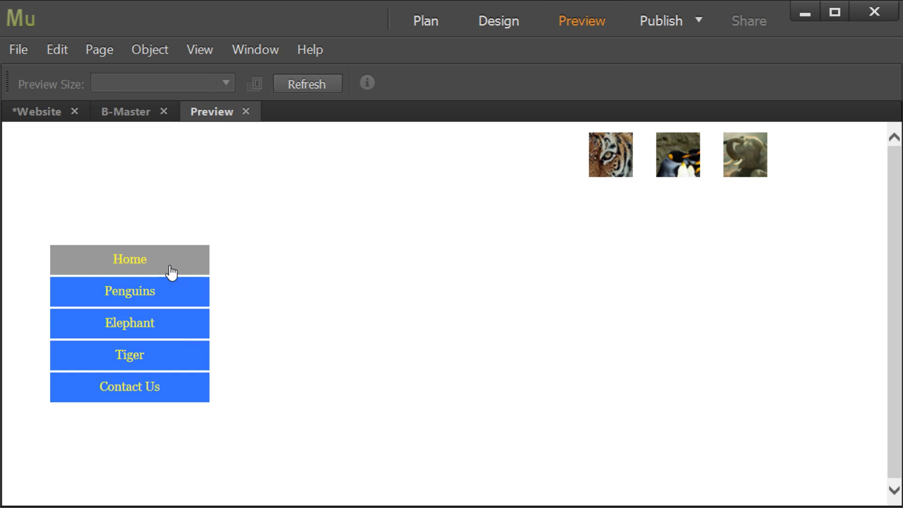
pyautogui.click(246, 112)
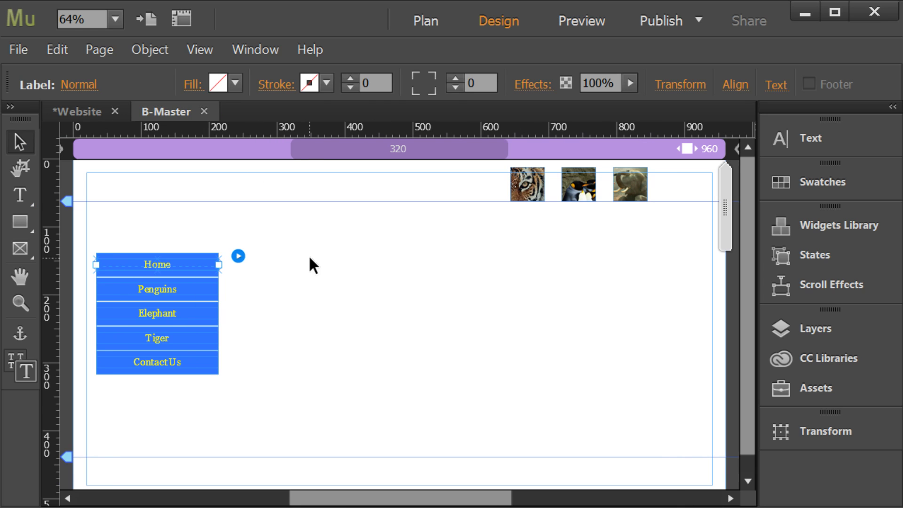
pyautogui.click(443, 326)
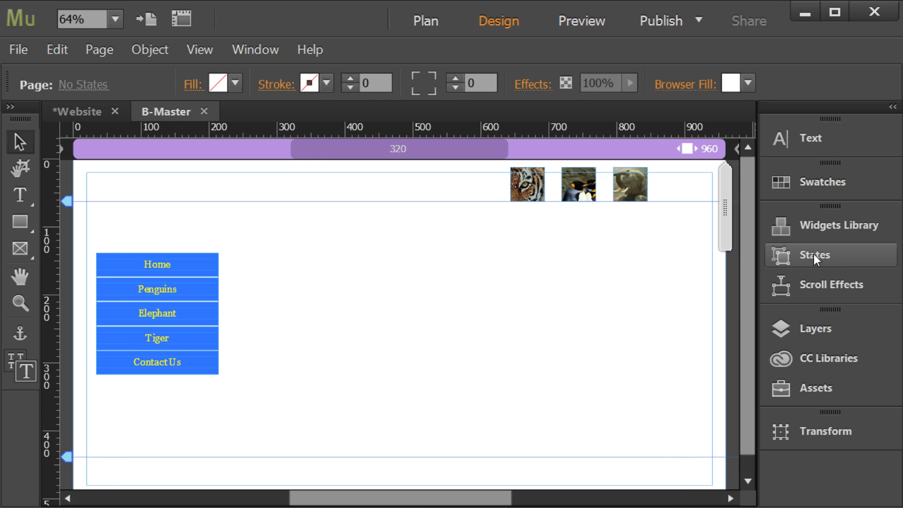
# Show the states of the Home menu item and set its label's Rollover text colour to red.
pyautogui.click(830, 263)
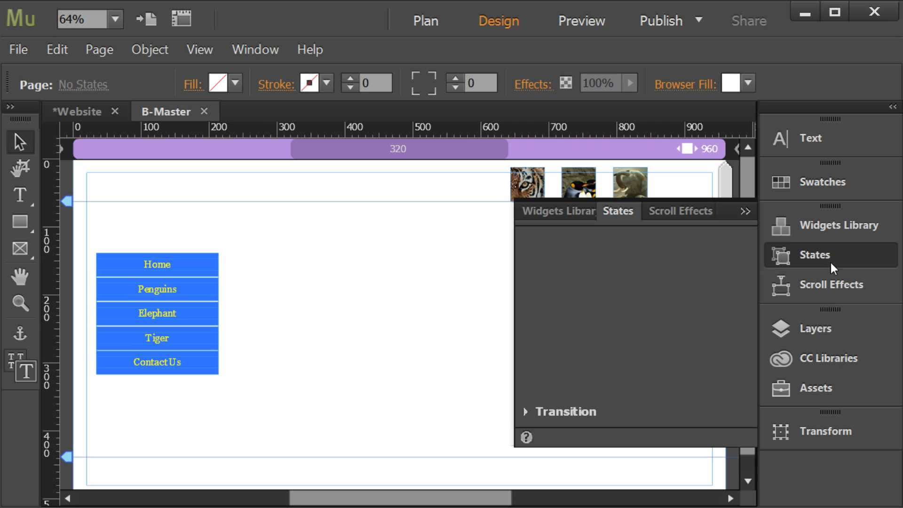
pyautogui.click(187, 264)
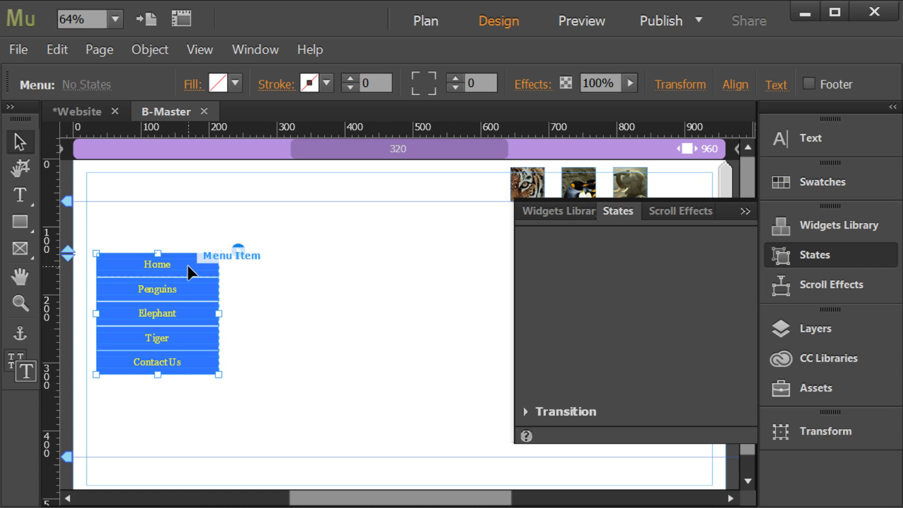
pyautogui.click(187, 263)
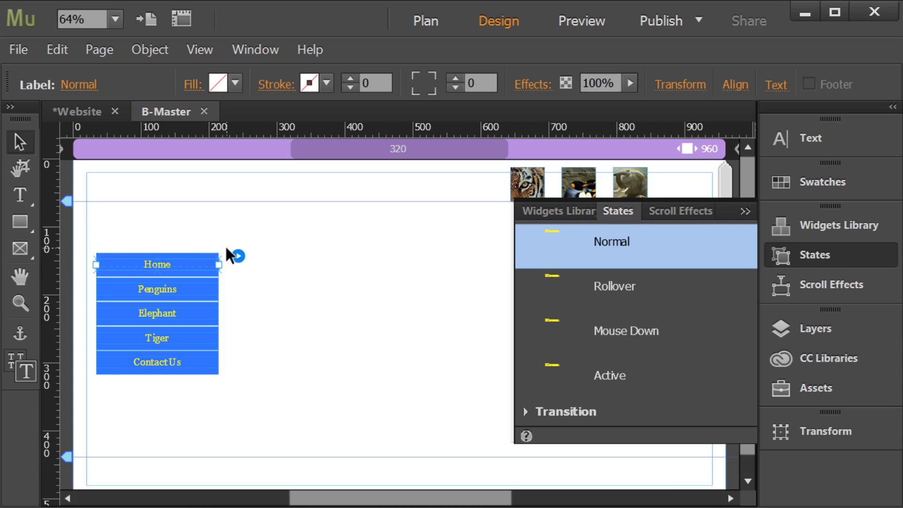
pyautogui.click(205, 253)
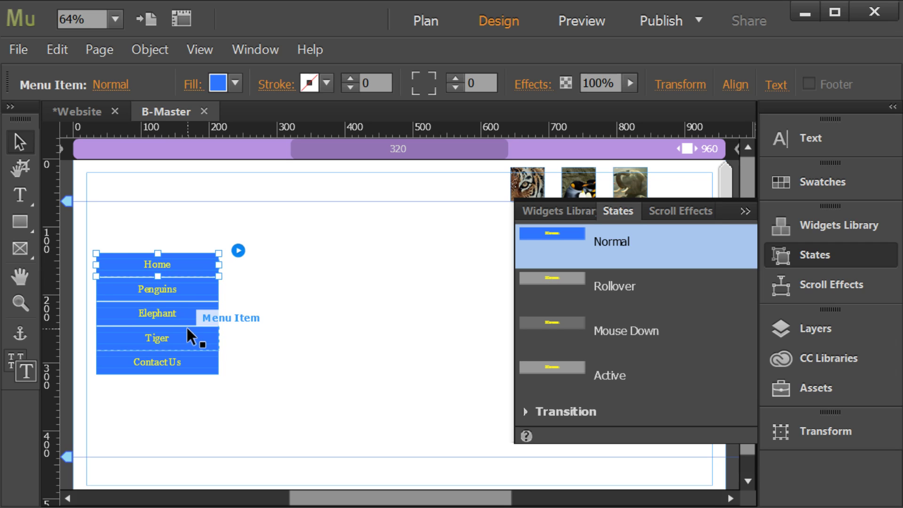
pyautogui.click(192, 266)
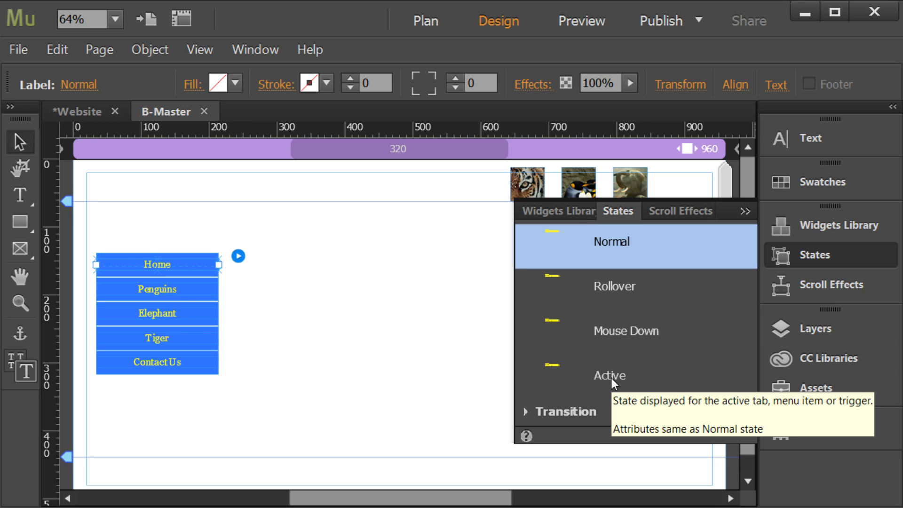
pyautogui.click(611, 285)
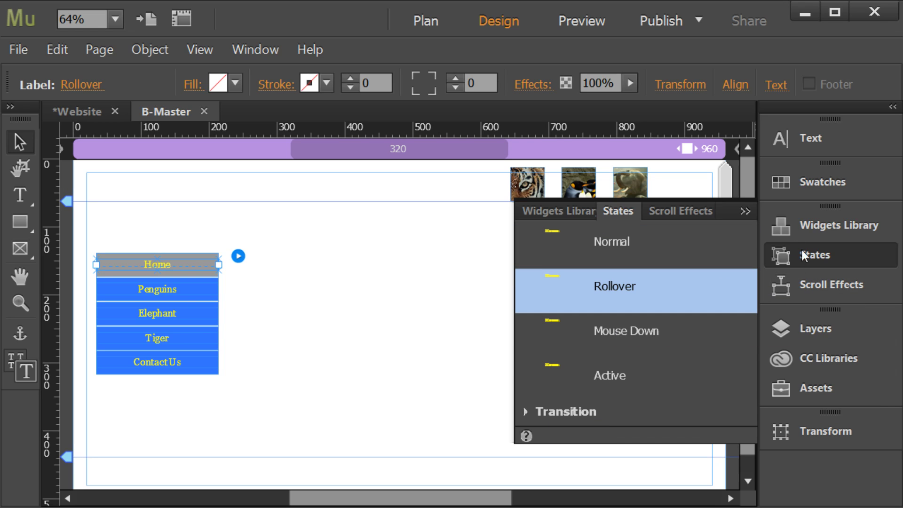
pyautogui.click(774, 85)
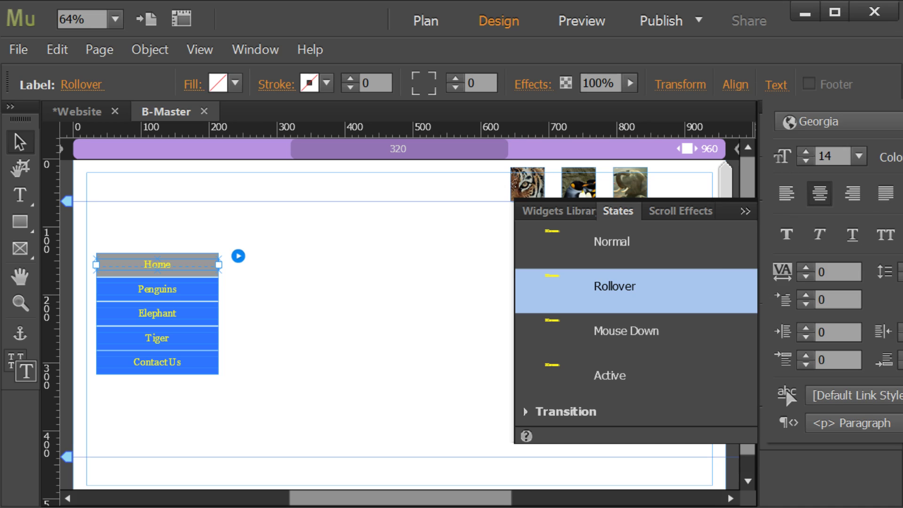
pyautogui.click(896, 157)
pyautogui.click(748, 331)
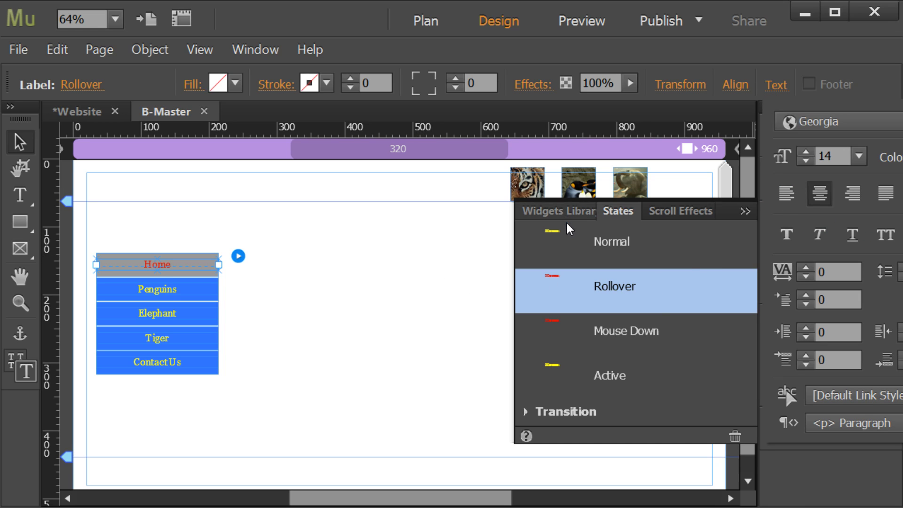
# Set the Home menu item's Rollover fill colour to bright blue 021BFF.
pyautogui.click(198, 252)
pyautogui.click(198, 254)
pyautogui.click(196, 257)
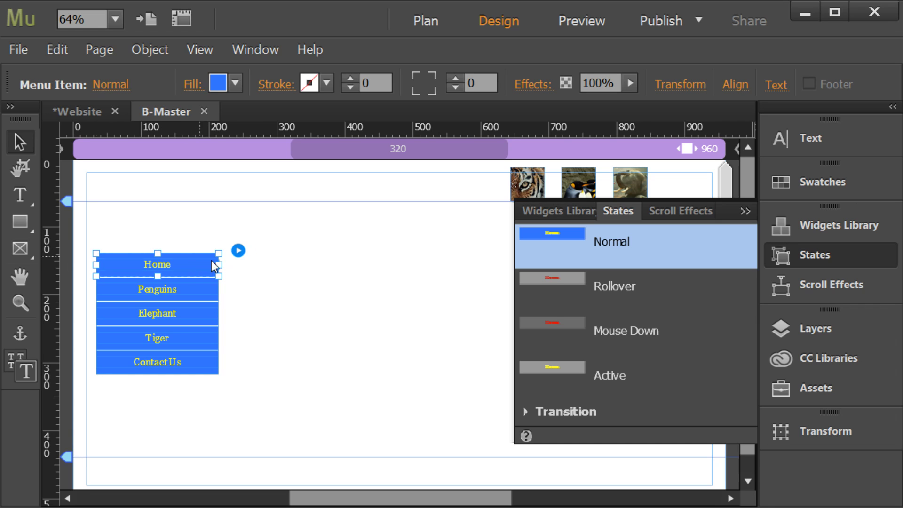
pyautogui.click(569, 282)
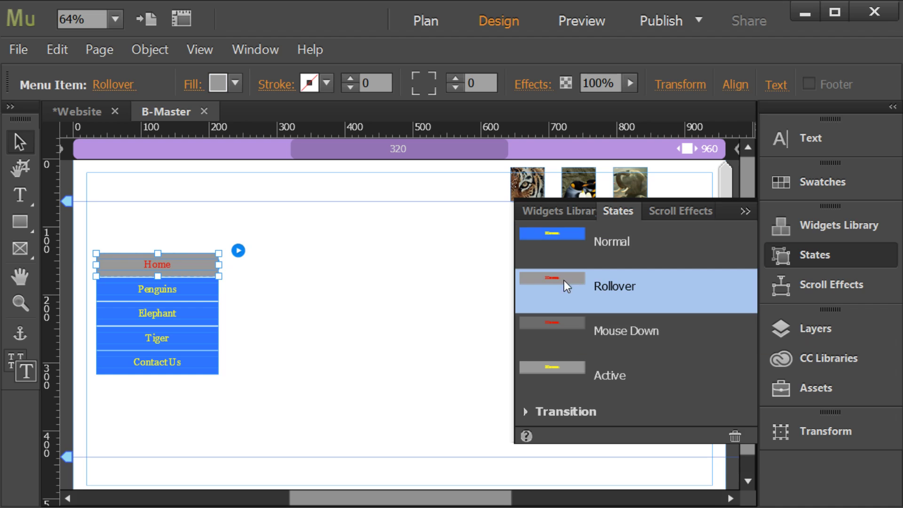
pyautogui.click(694, 87)
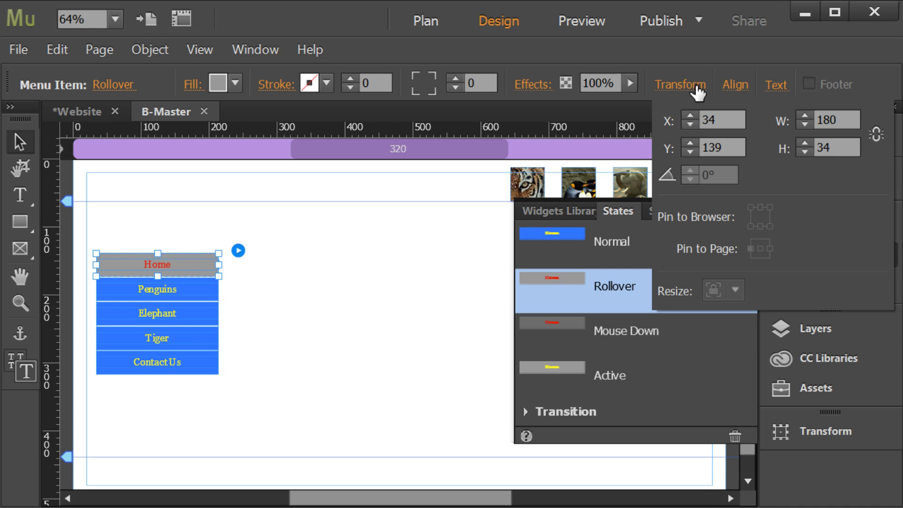
pyautogui.click(234, 85)
pyautogui.click(235, 81)
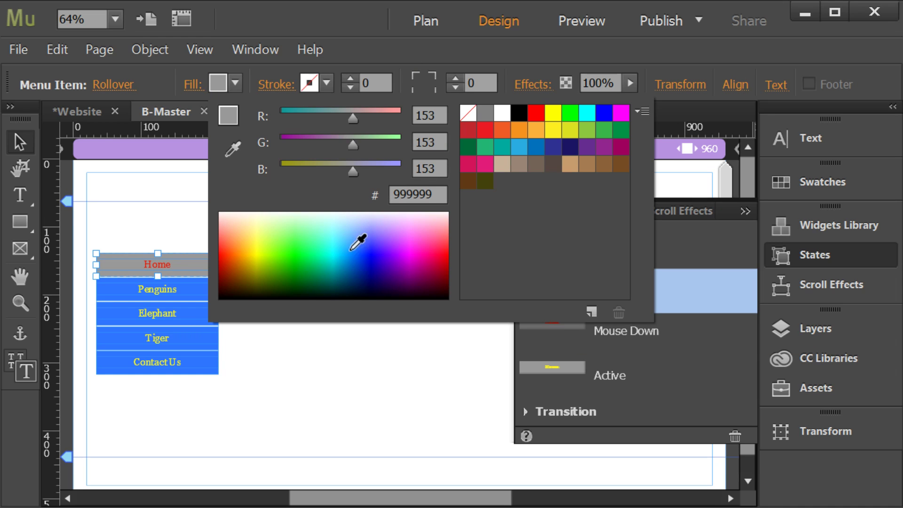
pyautogui.click(371, 262)
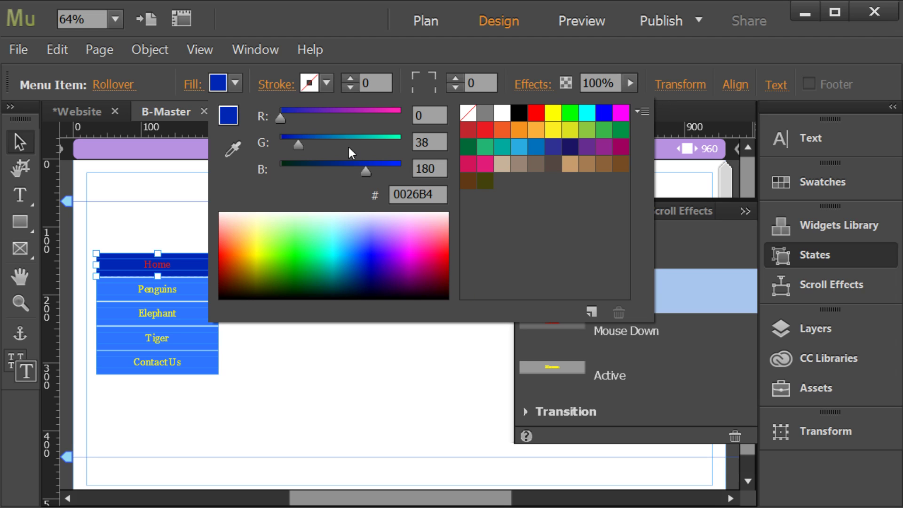
pyautogui.moveTo(371, 251); pyautogui.dragTo(350, 229)
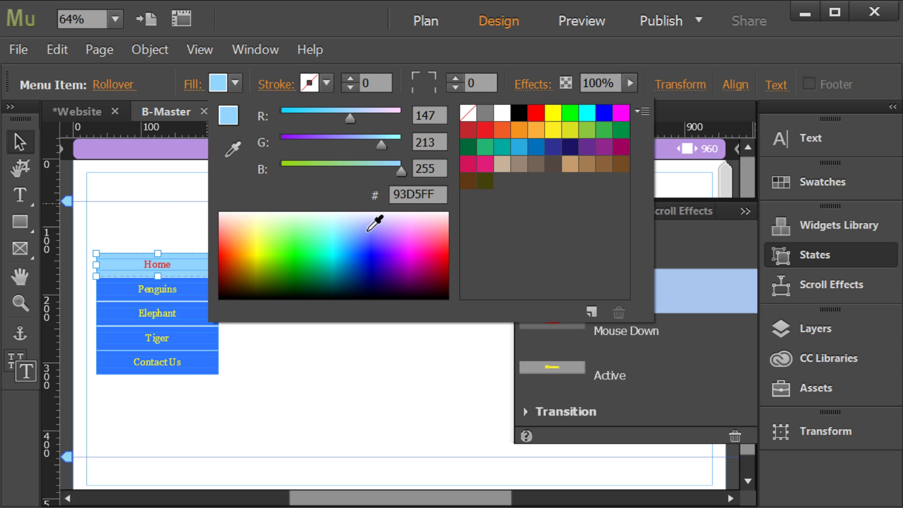
pyautogui.click(371, 230)
pyautogui.moveTo(357, 235); pyautogui.dragTo(362, 249)
pyautogui.click(374, 246)
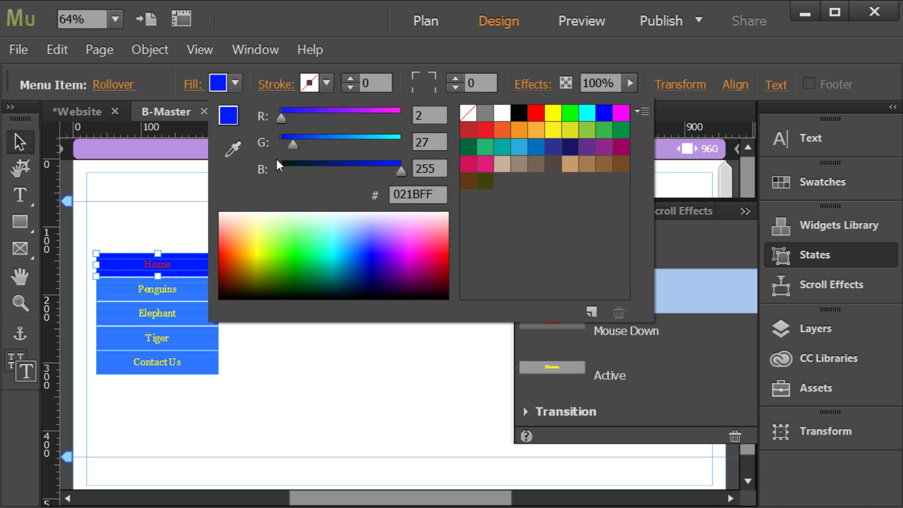
pyautogui.click(165, 174)
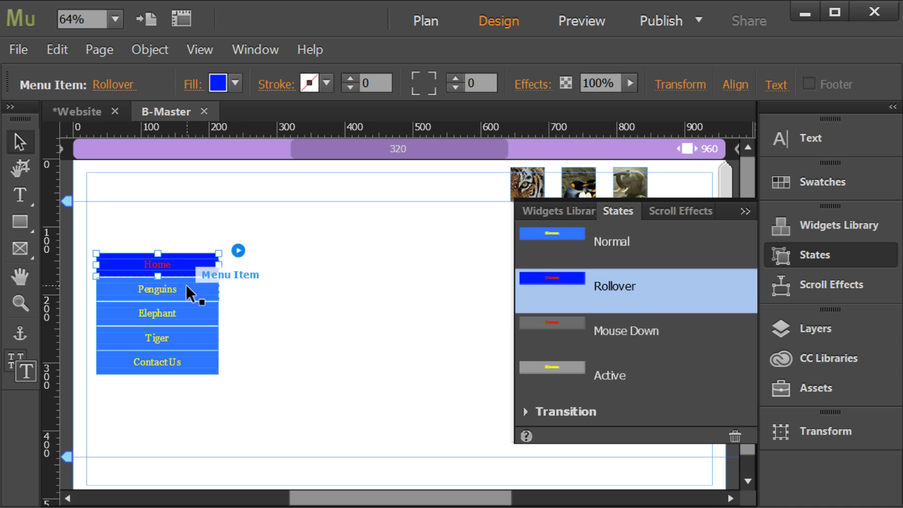
# Check the Rollover state on the Penguins, Elephant, Tiger and Contact Us items.
pyautogui.click(202, 287)
pyautogui.click(195, 313)
pyautogui.click(197, 337)
pyautogui.click(198, 360)
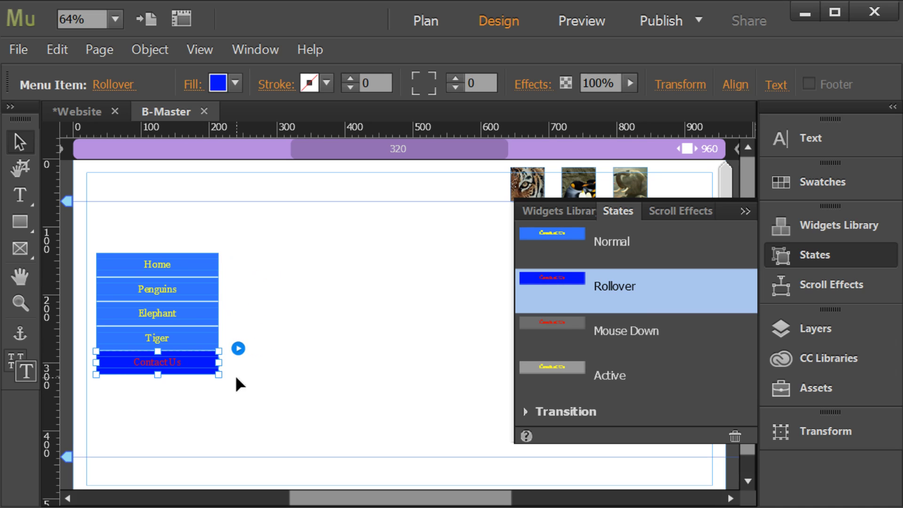
# Set the Home menu item's Mouse Down fill colour to dark navy 00115B.
pyautogui.click(211, 260)
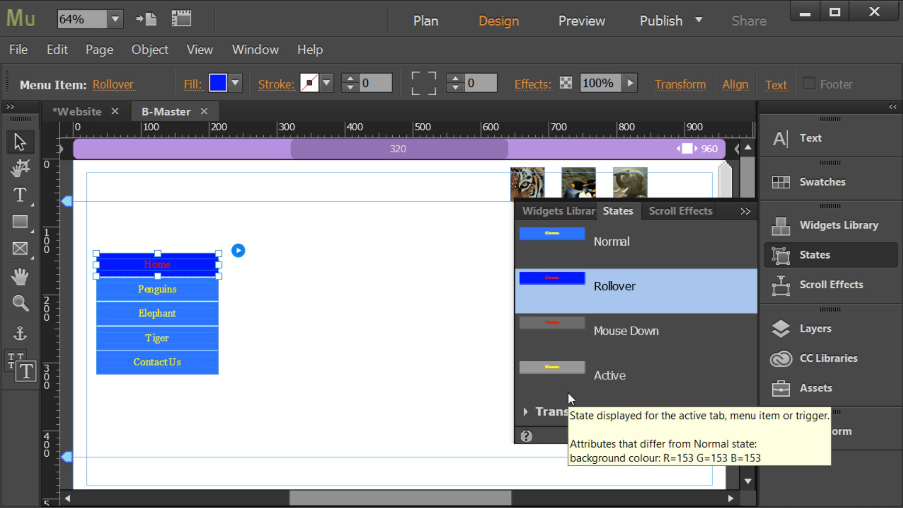
pyautogui.click(563, 328)
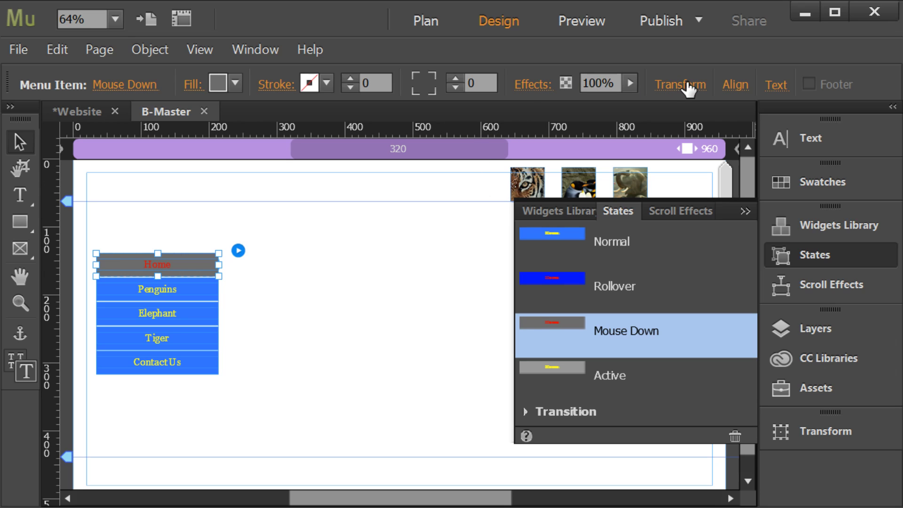
pyautogui.click(226, 86)
pyautogui.click(373, 276)
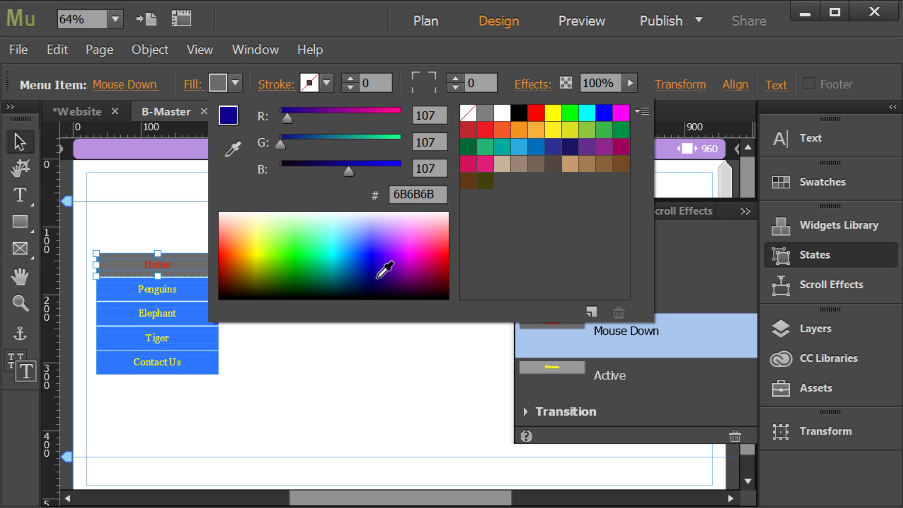
pyautogui.click(372, 275)
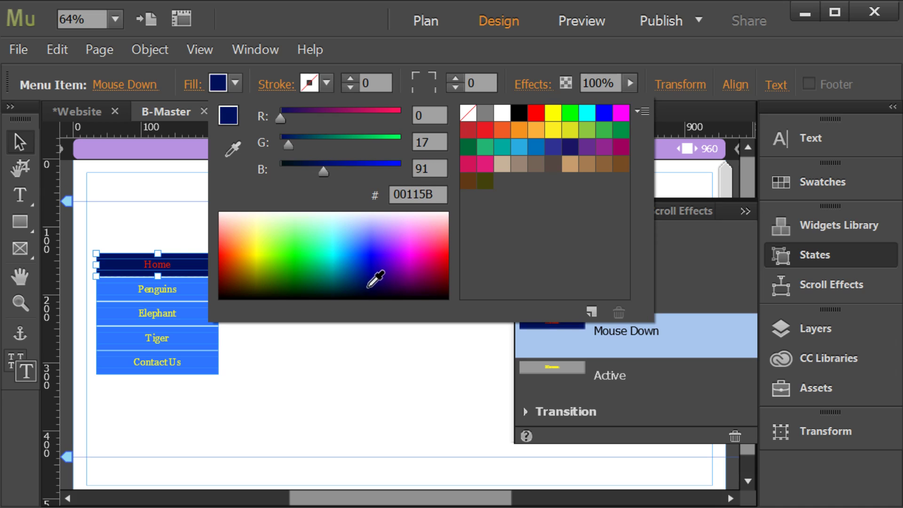
pyautogui.click(403, 326)
# Set the Home menu item's Active fill colour to off-white FFFDF4.
pyautogui.click(573, 368)
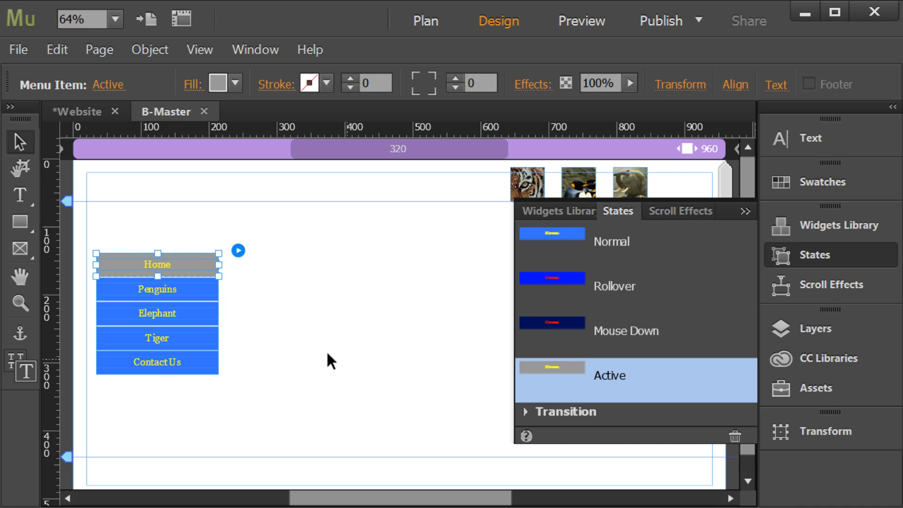
pyautogui.click(236, 85)
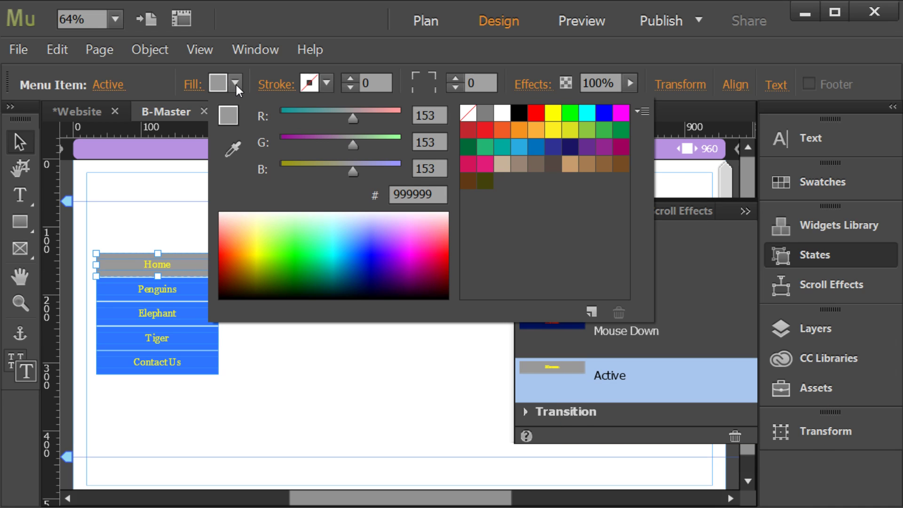
pyautogui.click(250, 213)
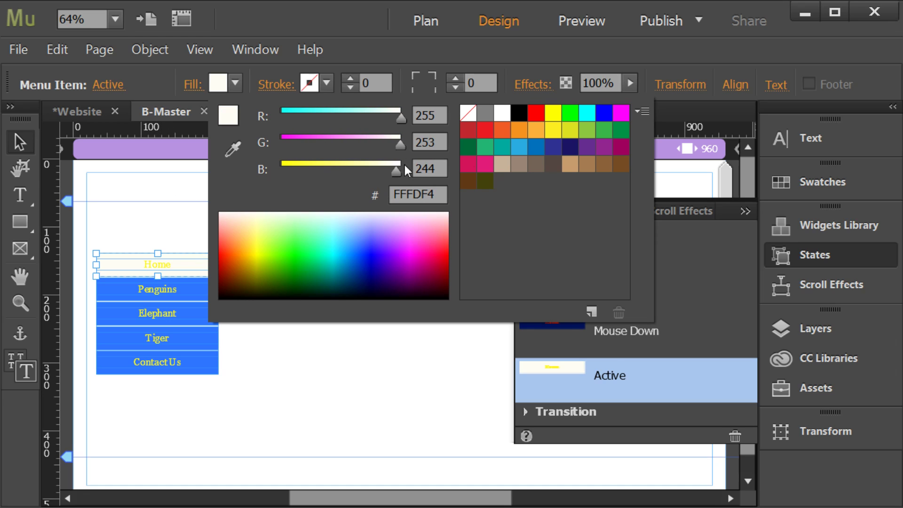
pyautogui.click(698, 241)
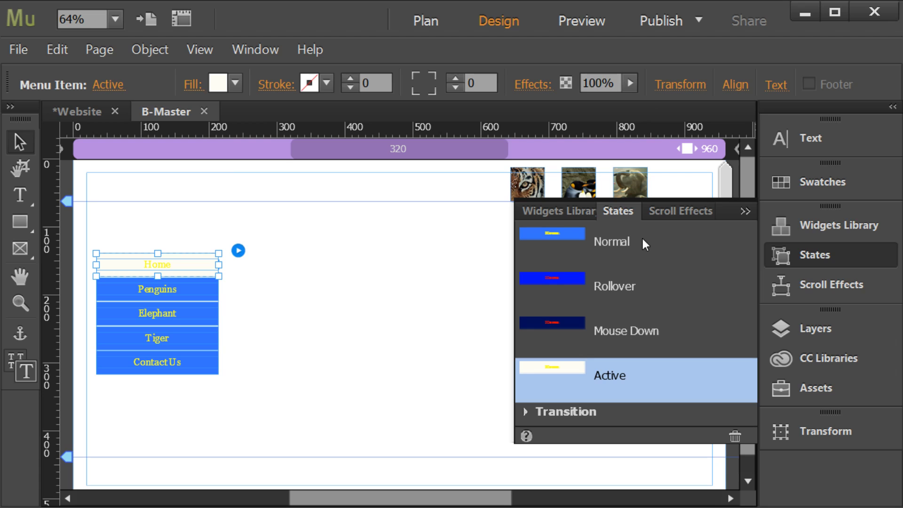
# Set the Home label's text colour in the Active state to a very dark brown.
pyautogui.click(179, 262)
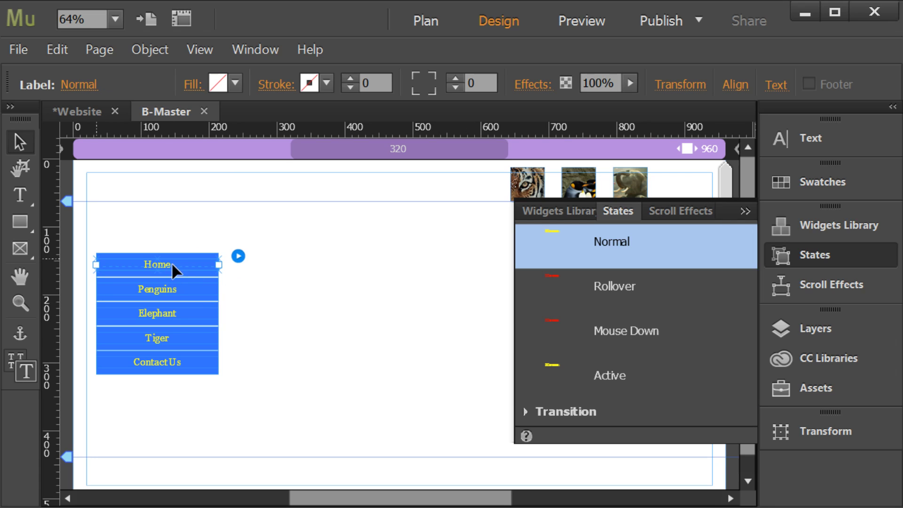
pyautogui.click(623, 370)
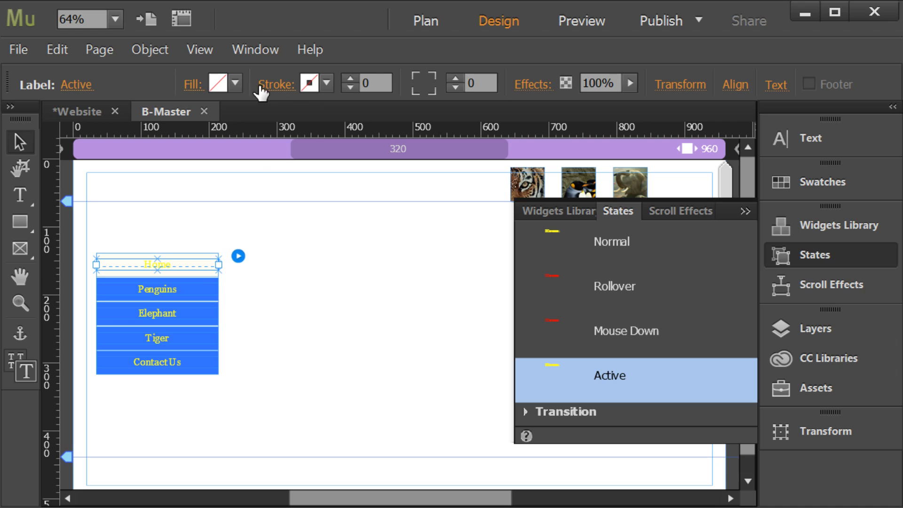
pyautogui.click(783, 88)
pyautogui.click(900, 156)
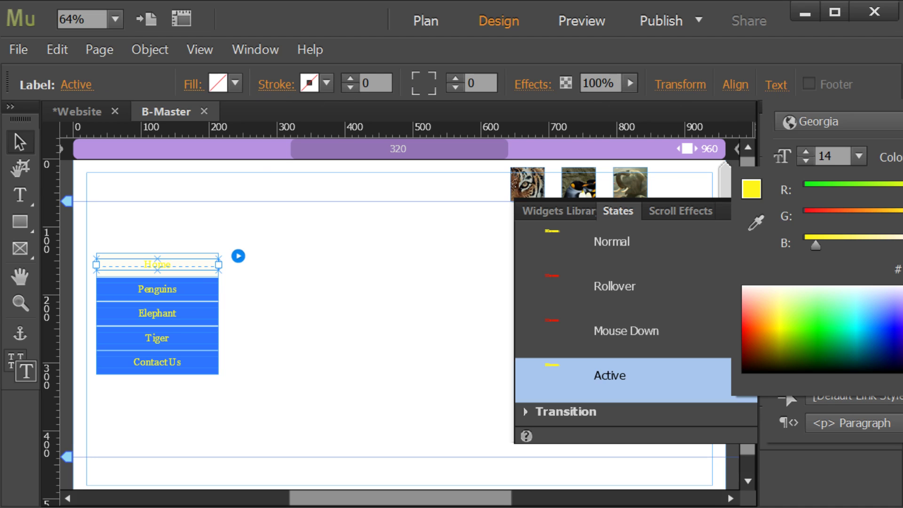
pyautogui.click(752, 359)
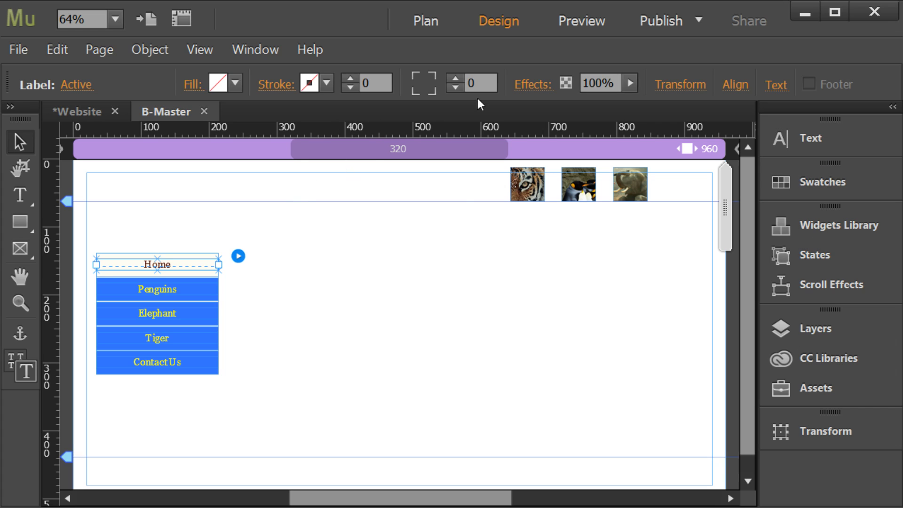
# Preview the page, test the Tiger, Contact Us, Elephant and Penguins menu links, and close the preview.
pyautogui.click(604, 19)
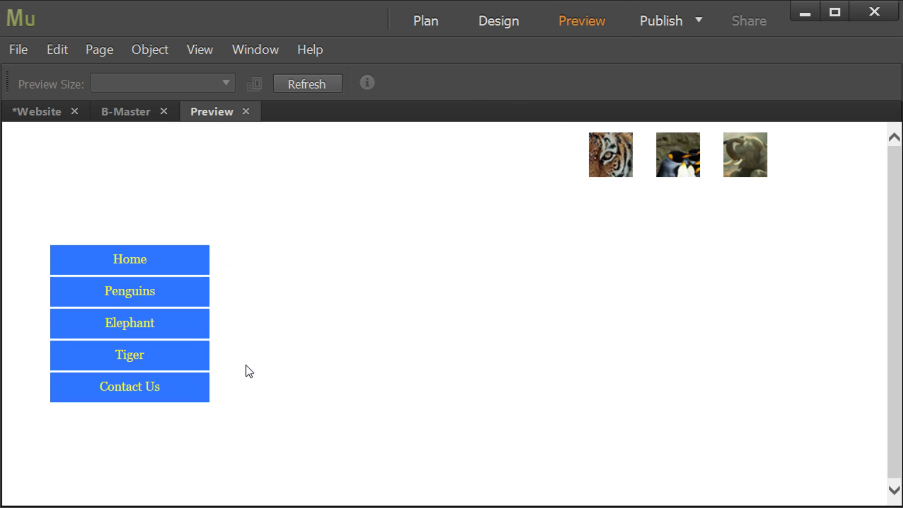
pyautogui.click(178, 363)
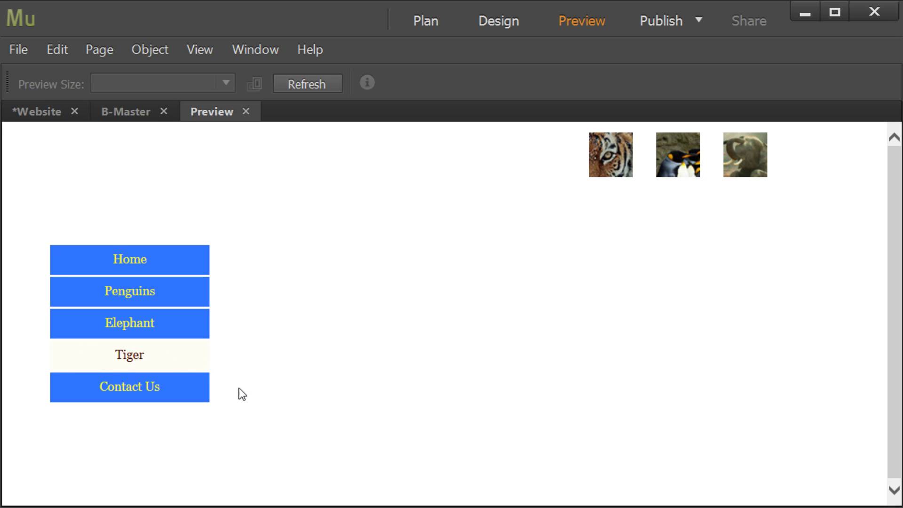
pyautogui.click(191, 398)
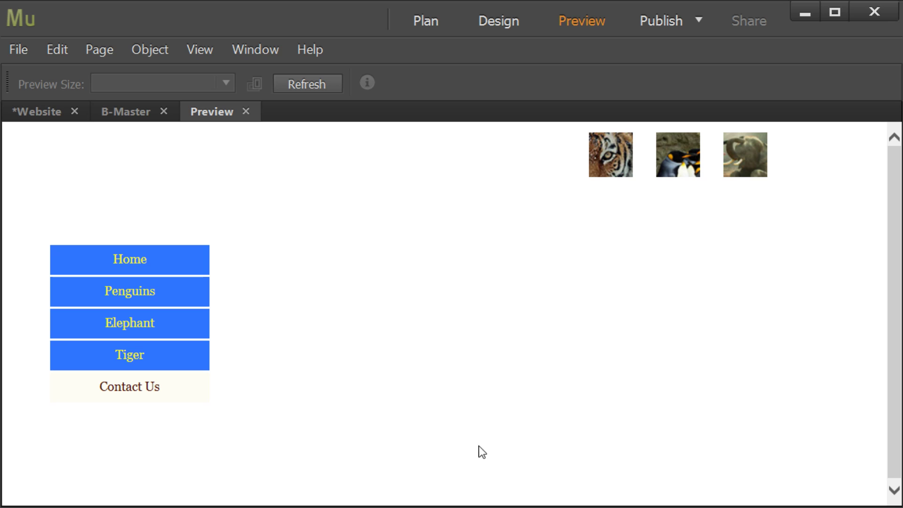
pyautogui.click(202, 334)
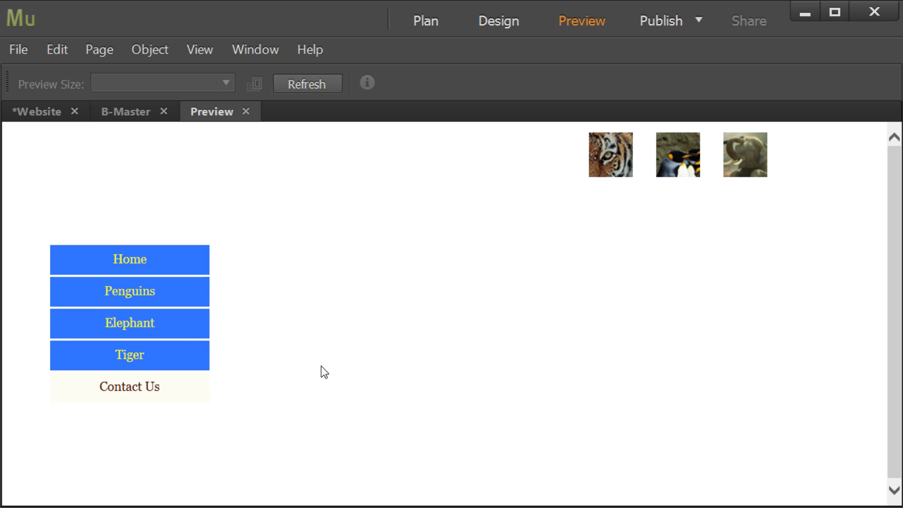
pyautogui.click(191, 358)
pyautogui.click(160, 284)
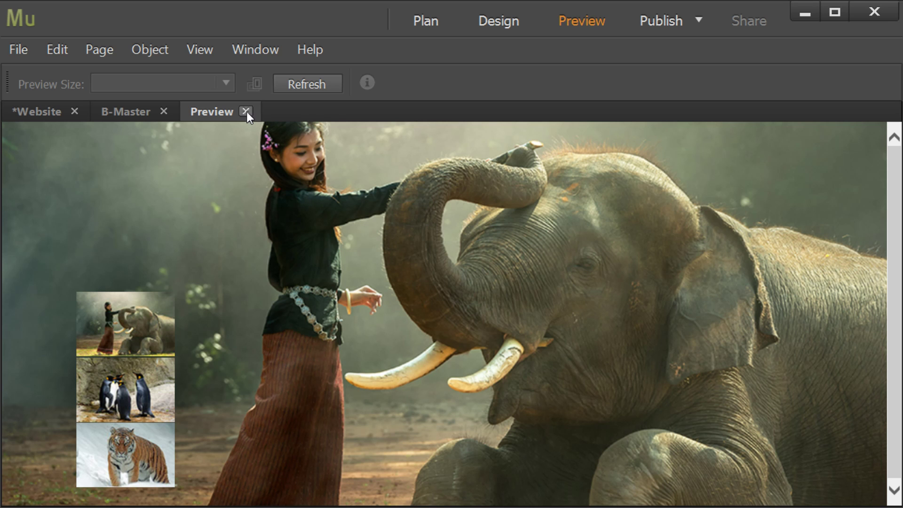
pyautogui.click(246, 111)
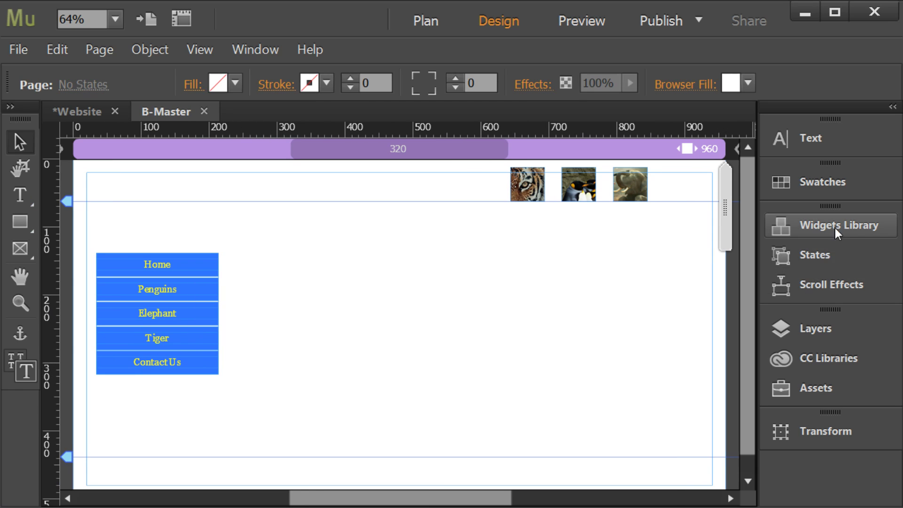
# Set the navigation menu's direction to Horizontal in its options.
pyautogui.click(217, 256)
pyautogui.click(237, 250)
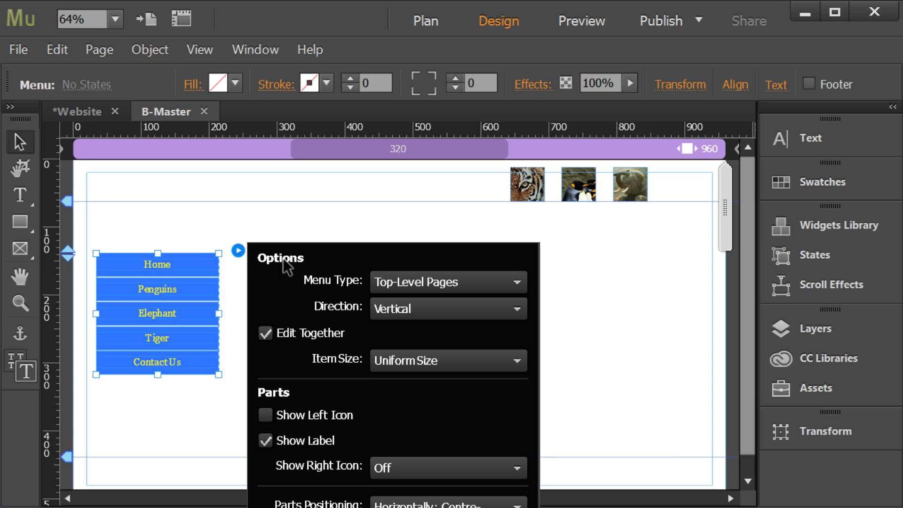
pyautogui.click(430, 306)
pyautogui.click(431, 328)
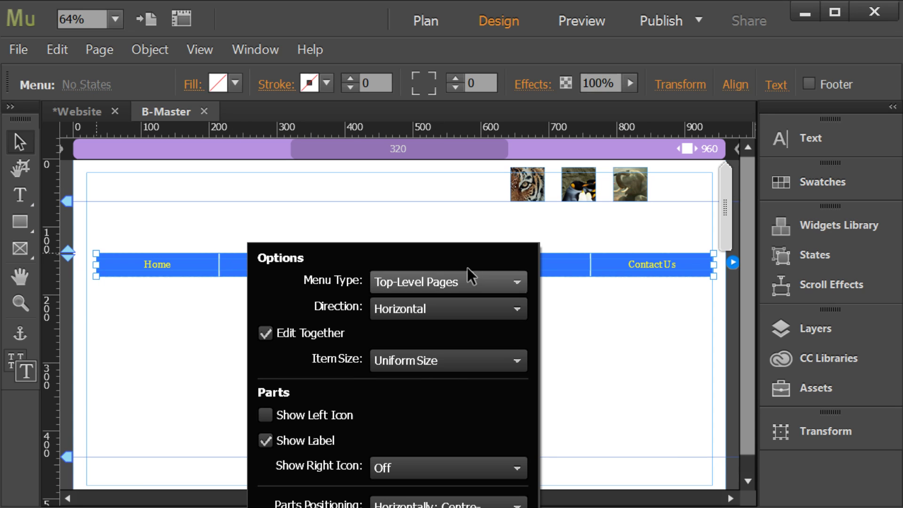
pyautogui.click(348, 291)
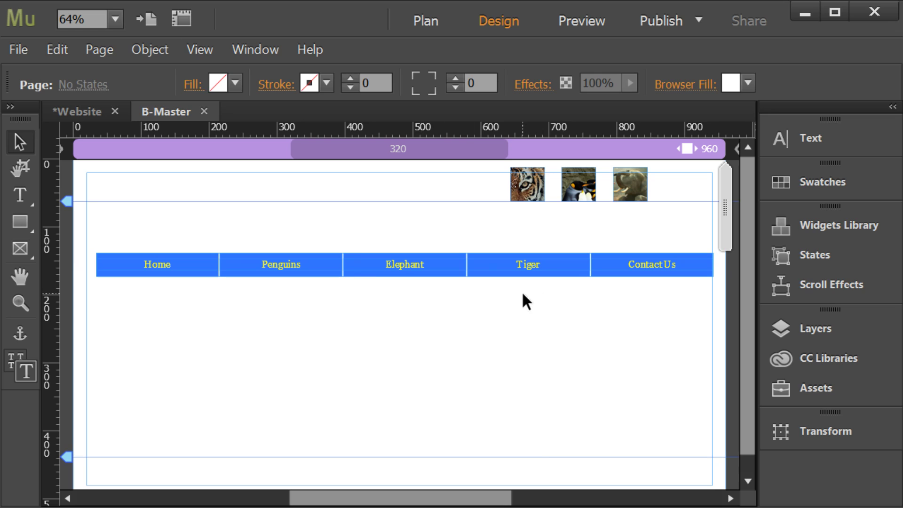
# Set the navigation menu's direction back to Vertical and close the B-Master page.
pyautogui.click(689, 259)
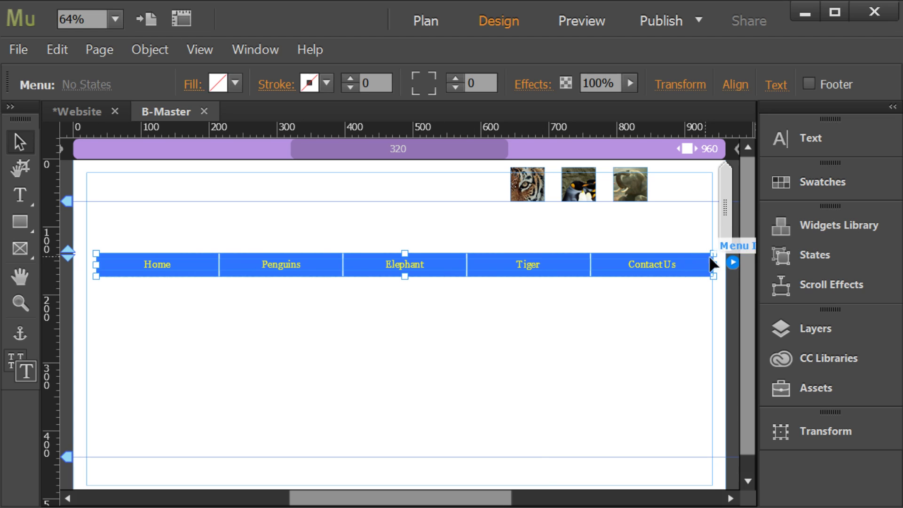
pyautogui.click(733, 262)
pyautogui.click(879, 319)
pyautogui.click(883, 357)
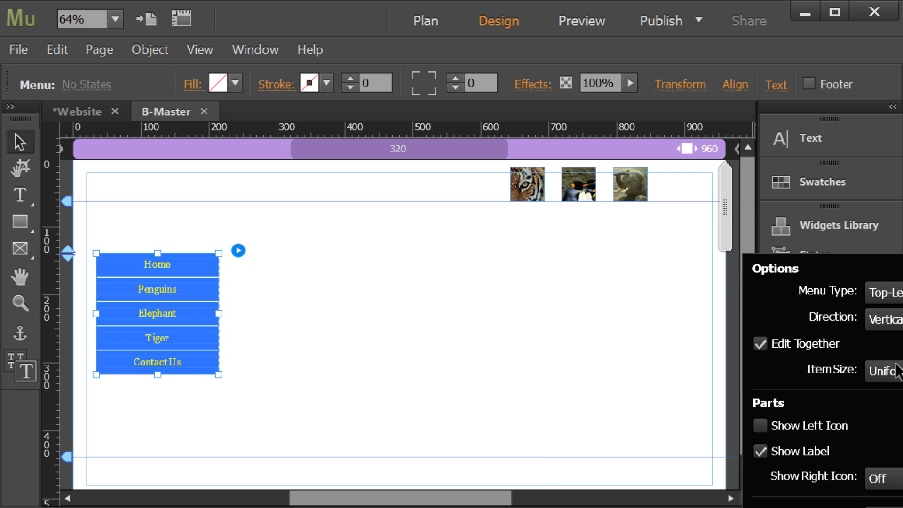
pyautogui.click(431, 310)
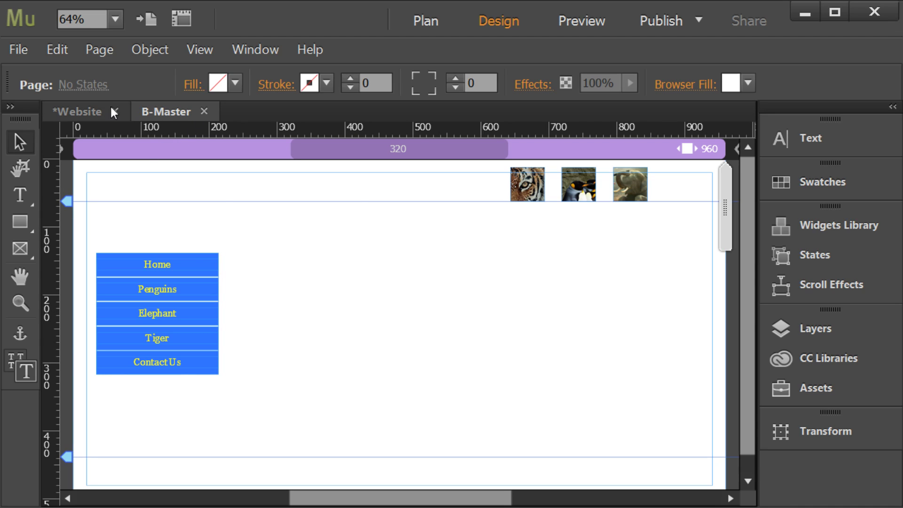
pyautogui.click(203, 111)
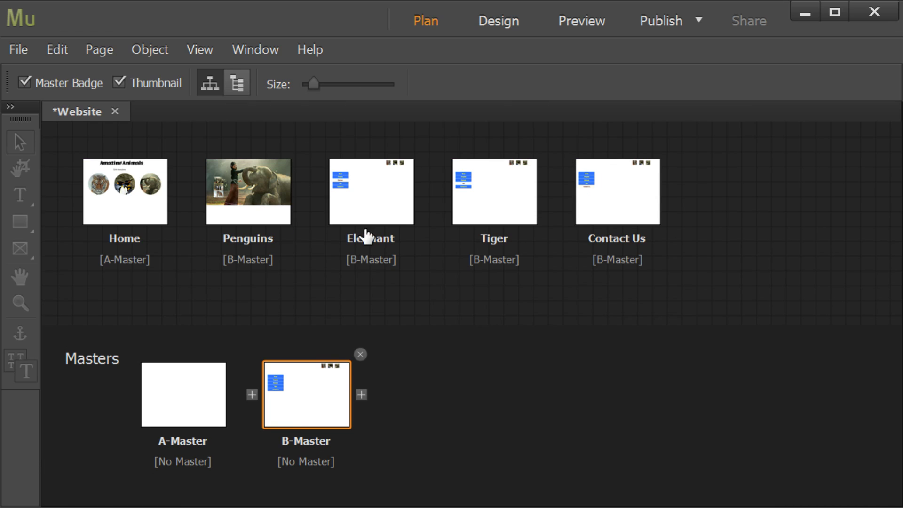